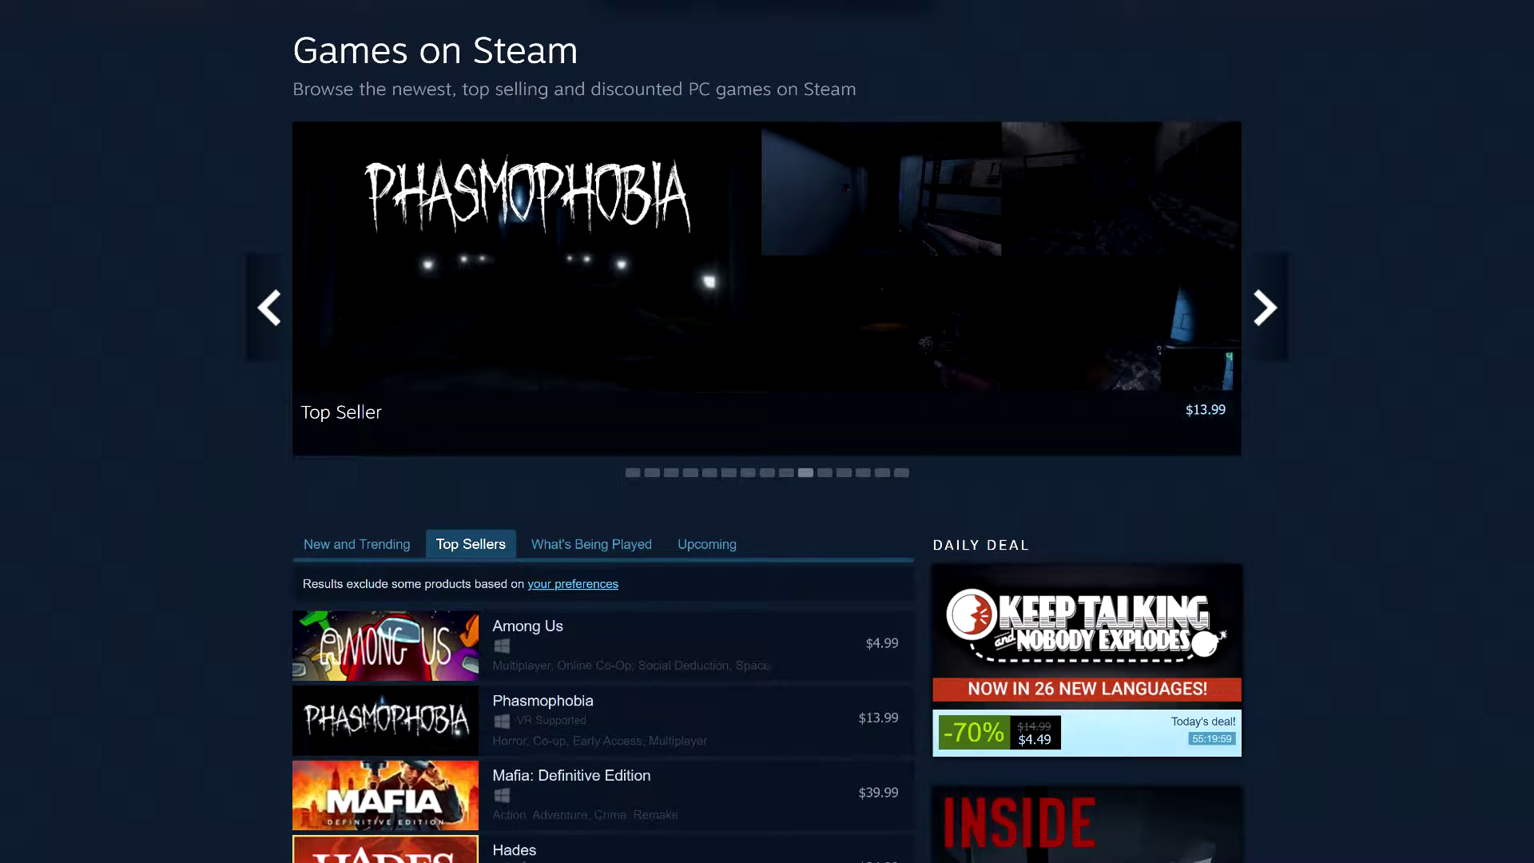
Launch Edge and load store.steampowered.com/join to reach Steam's Create an Account page
scroll(766, 431, "down", 4)
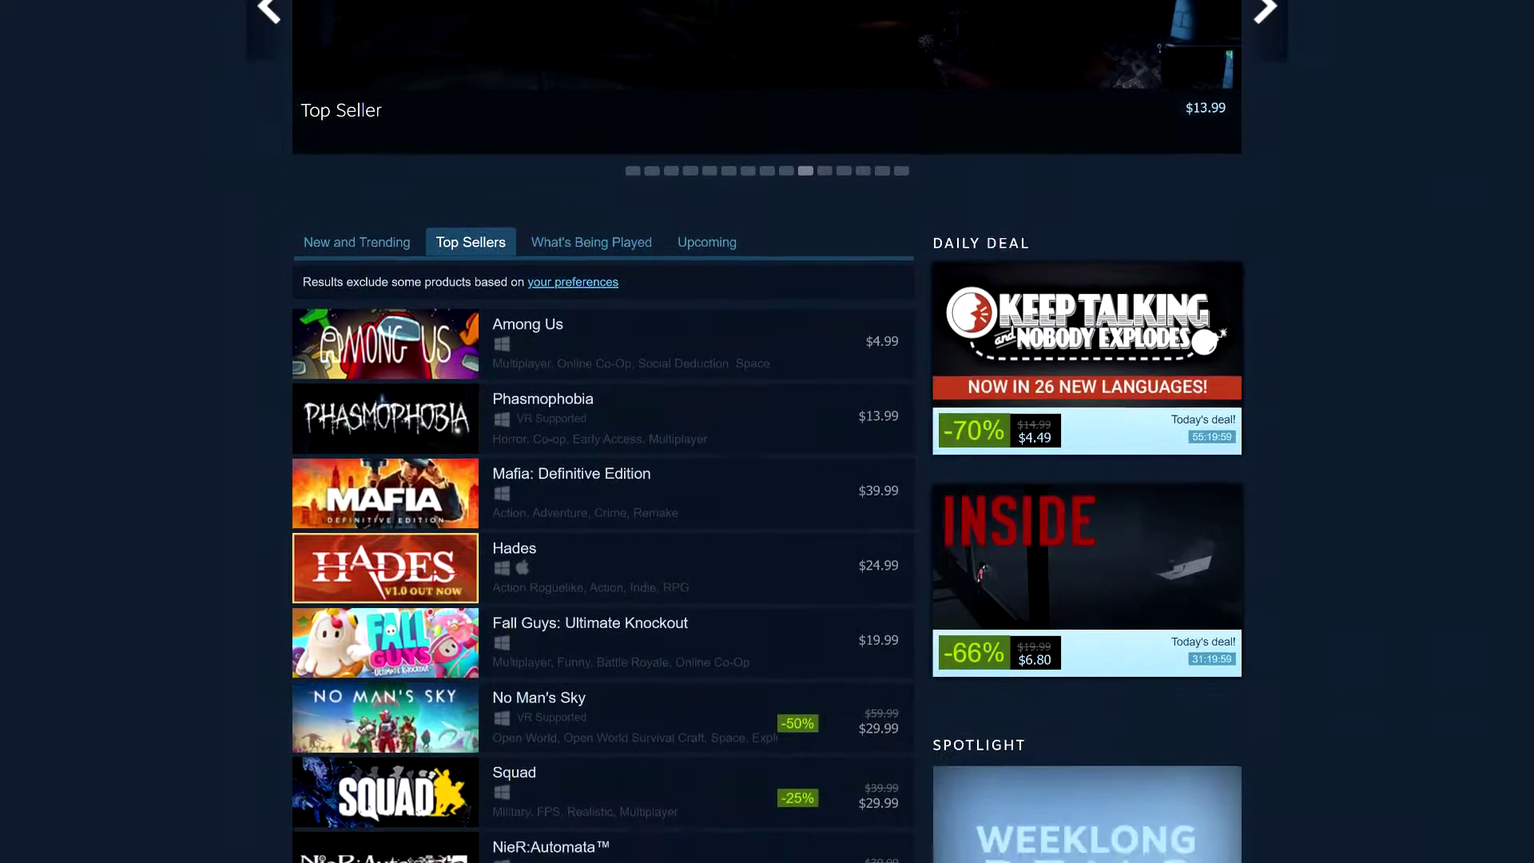
scroll(766, 431, "down", 4)
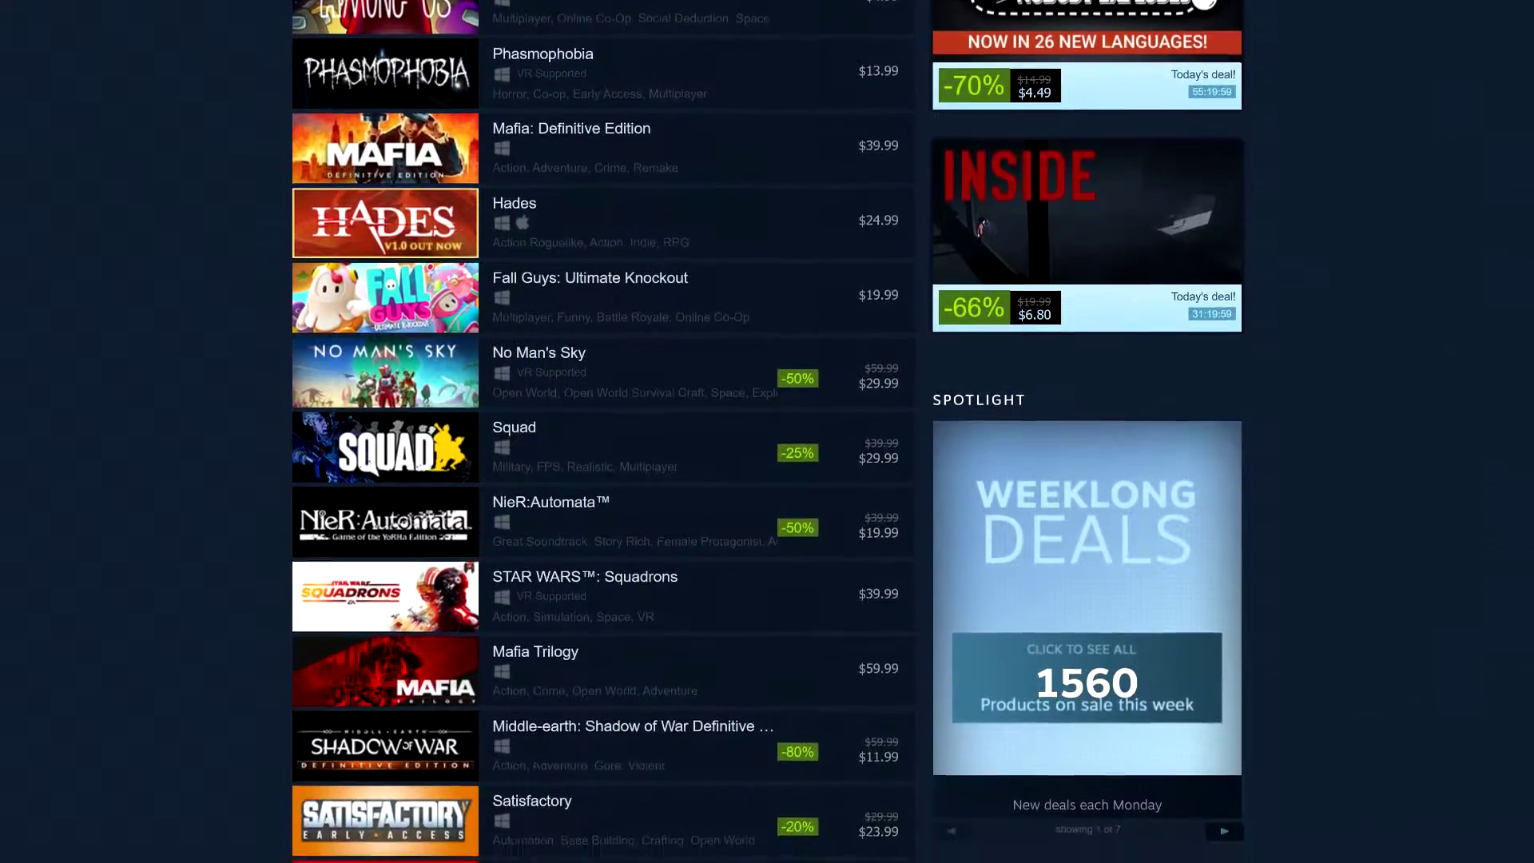
scroll(767, 431, "down", 4)
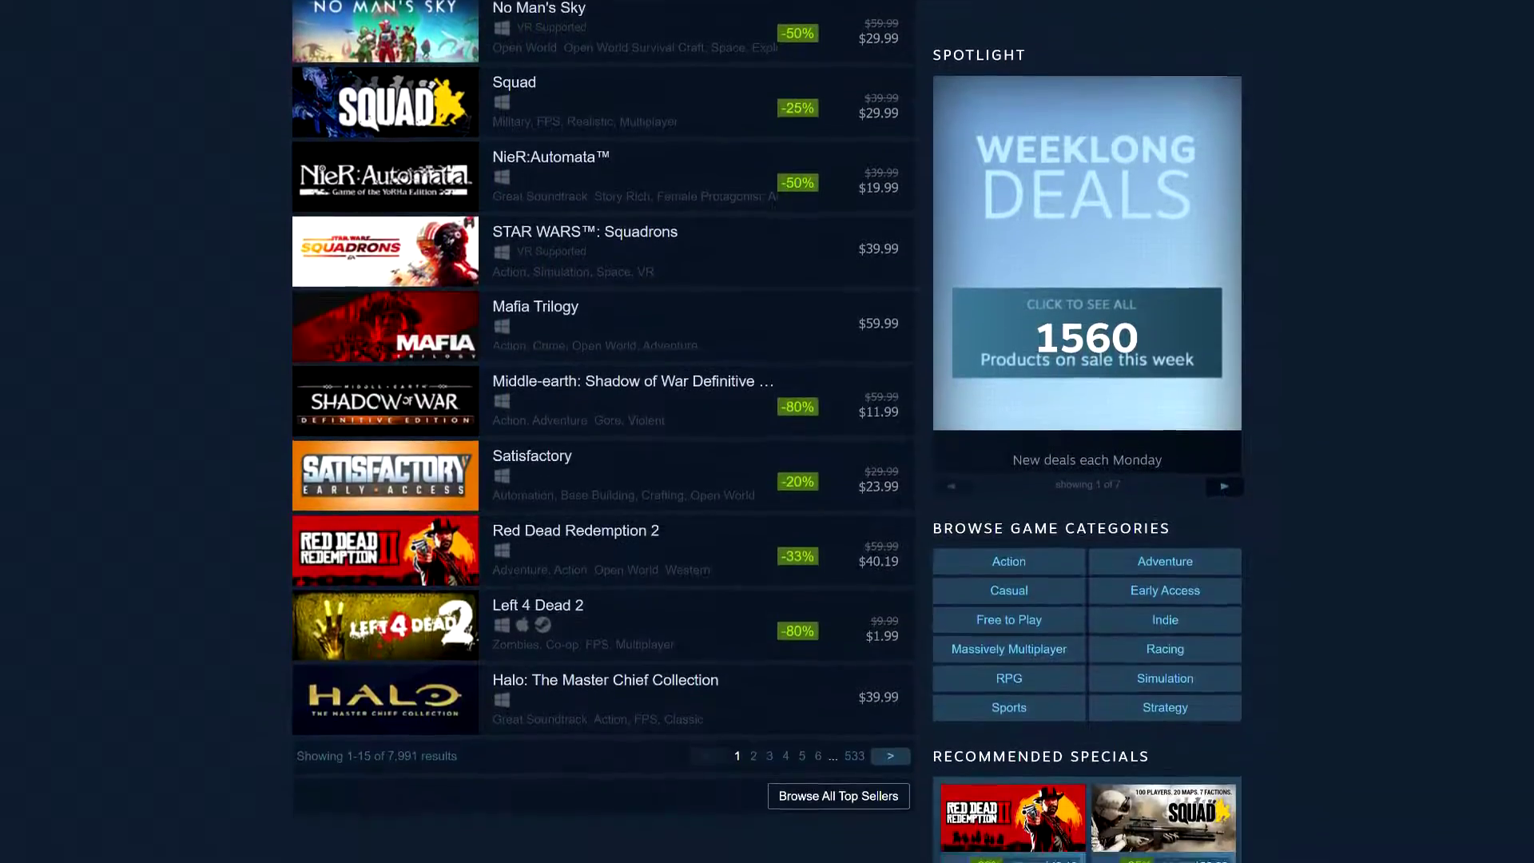
scroll(767, 432, "down", 3)
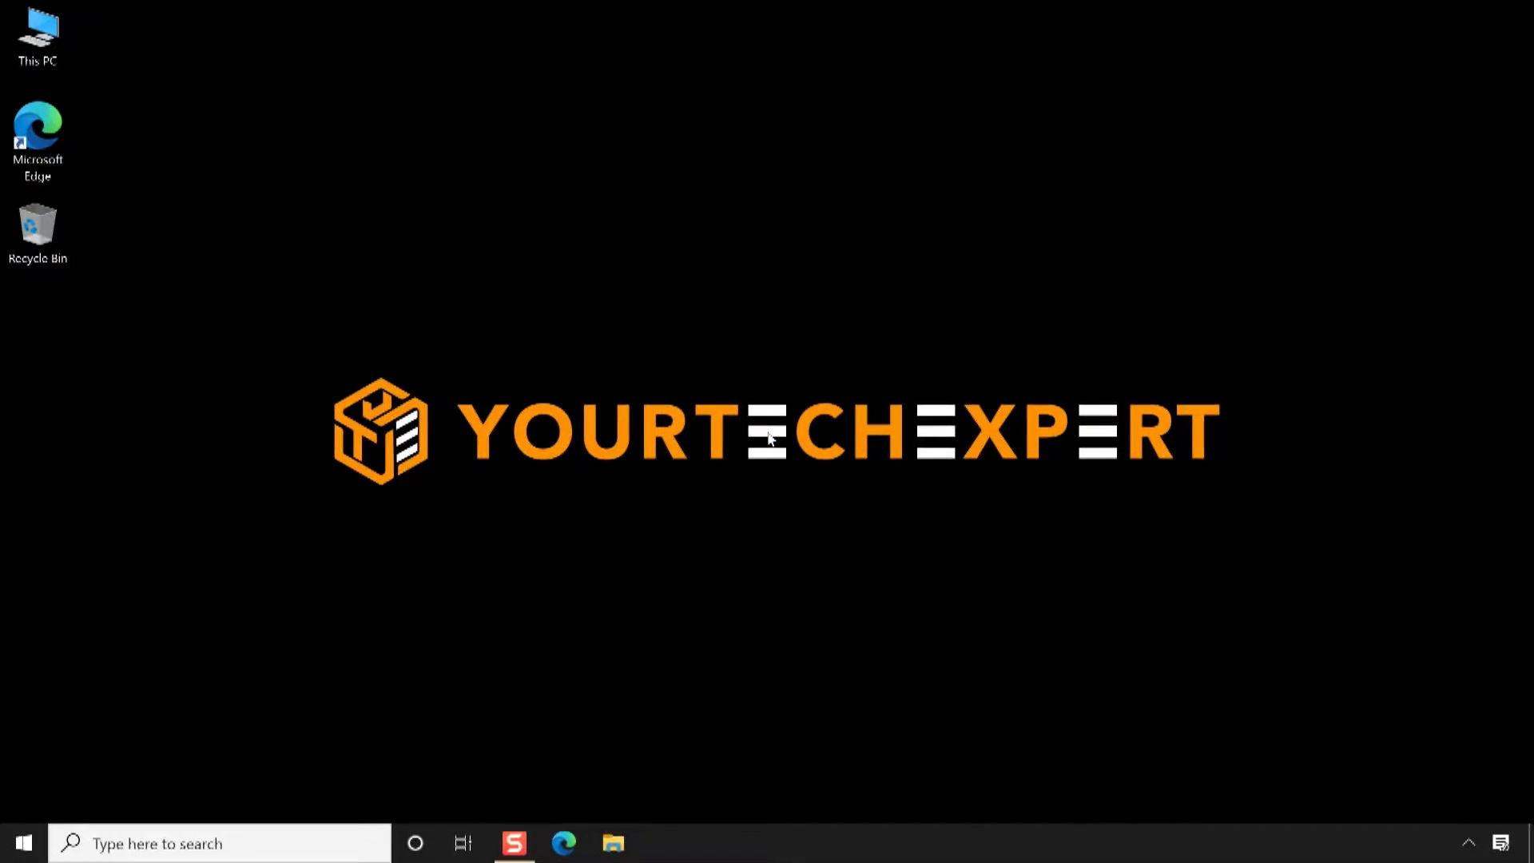
double_click(28, 138)
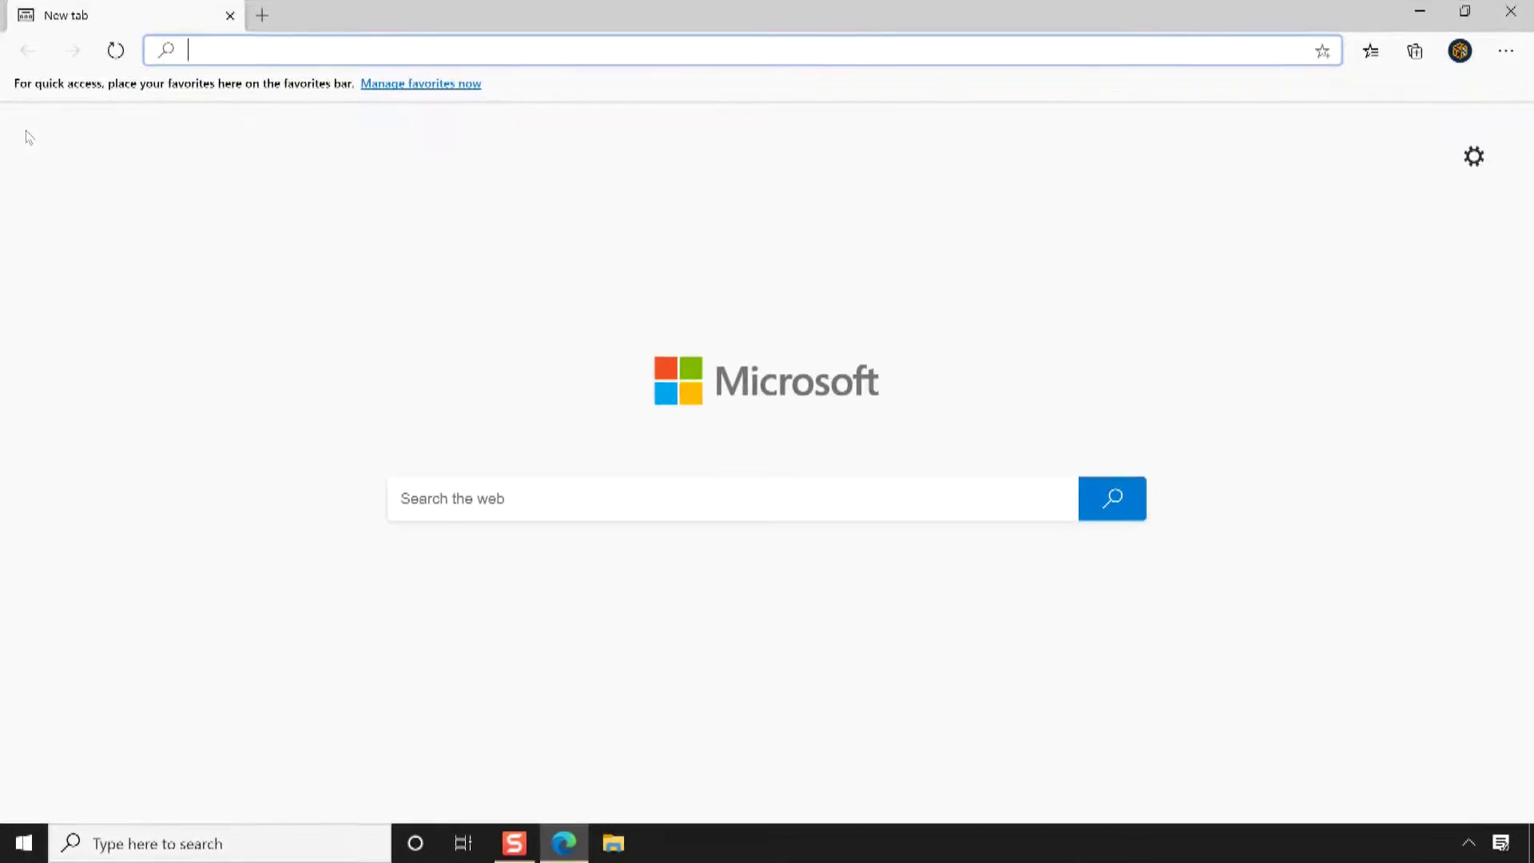
type("store.steam")
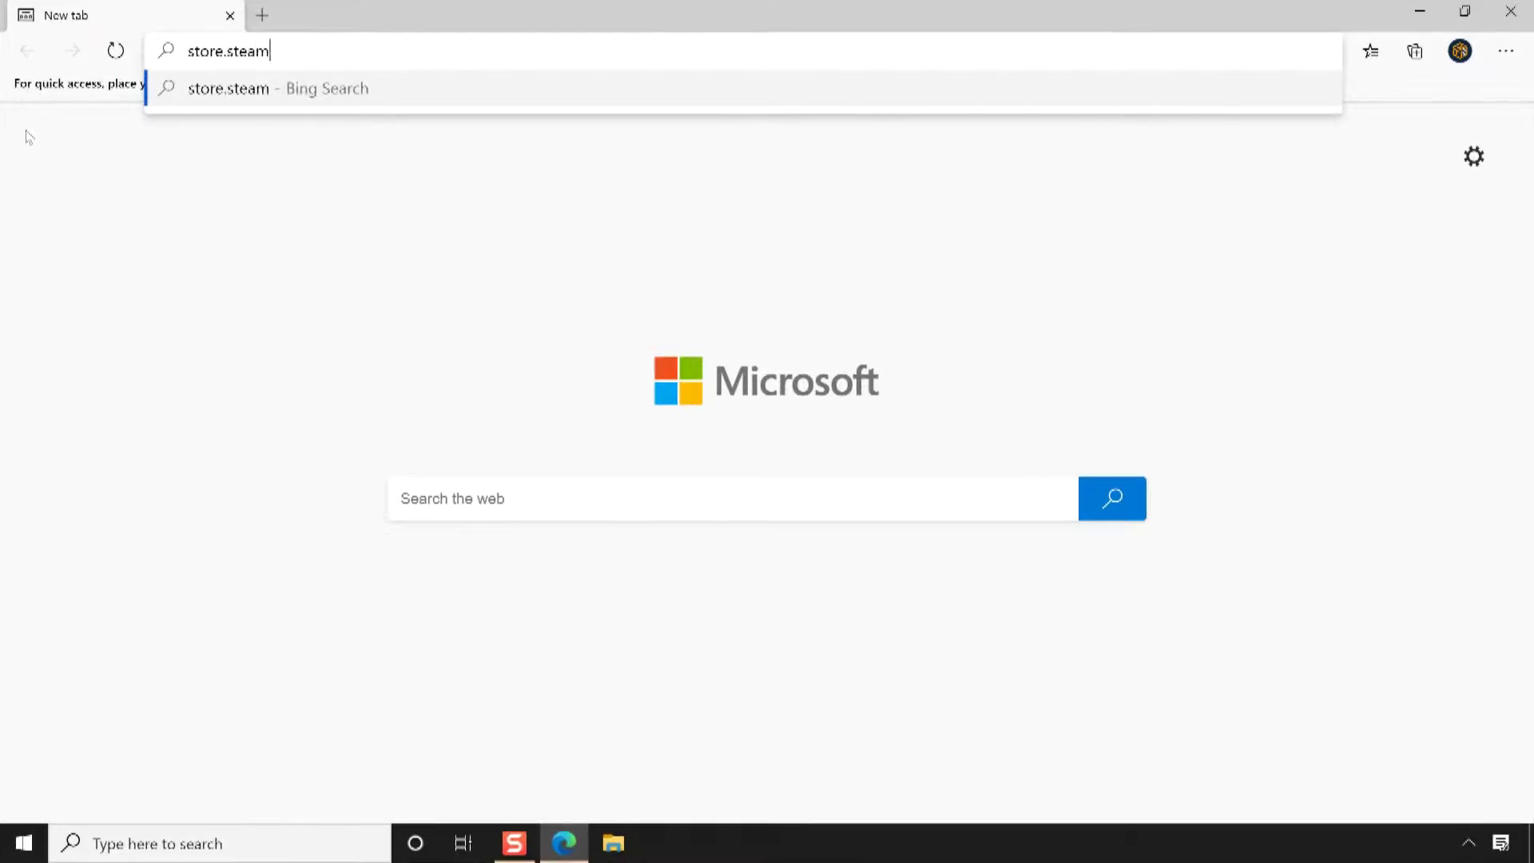
type("powered.com/join")
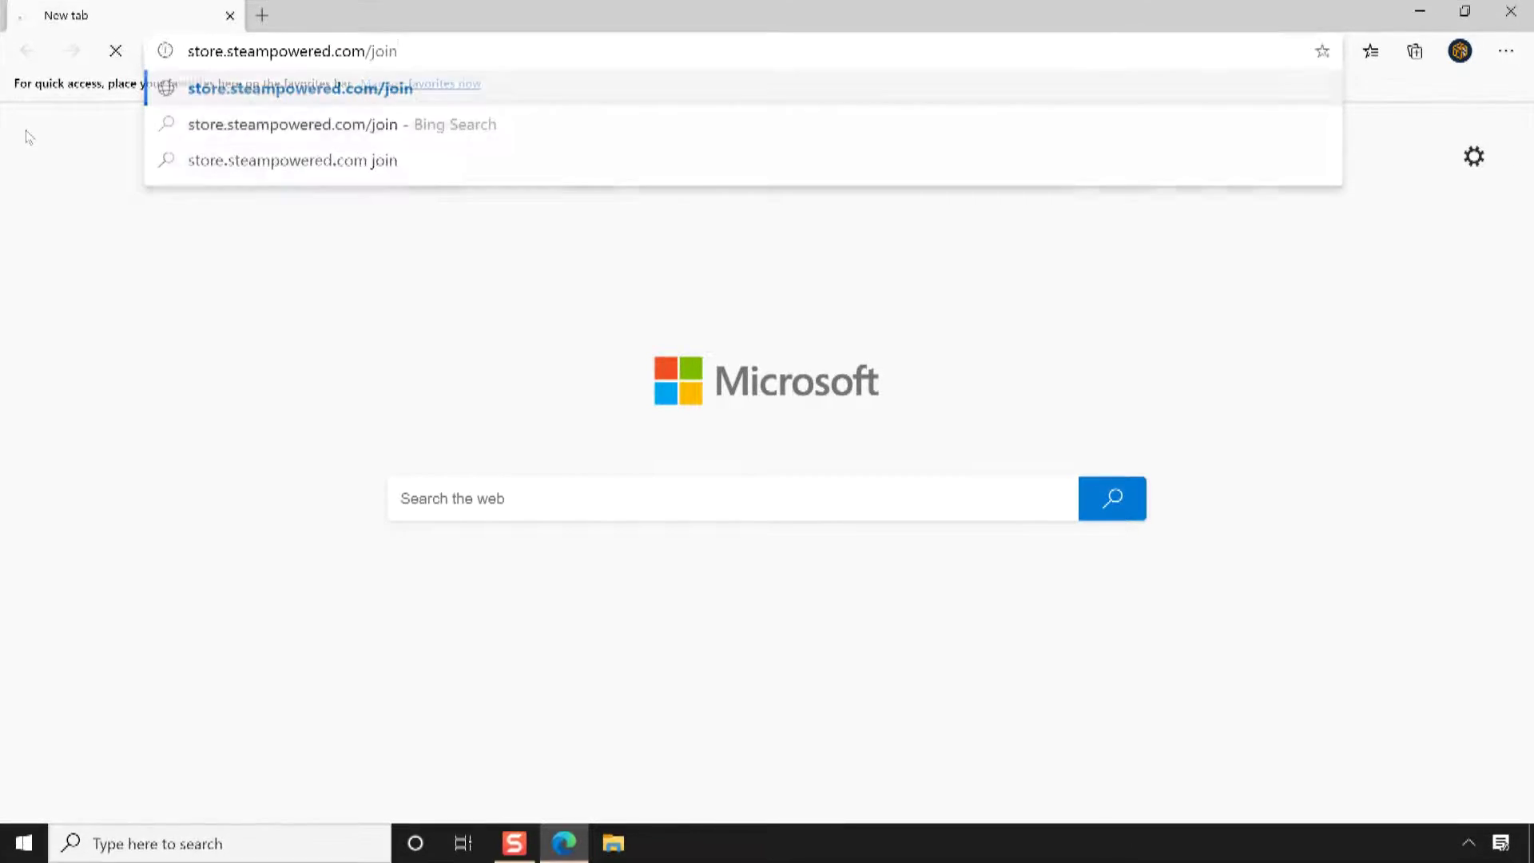
key("Return")
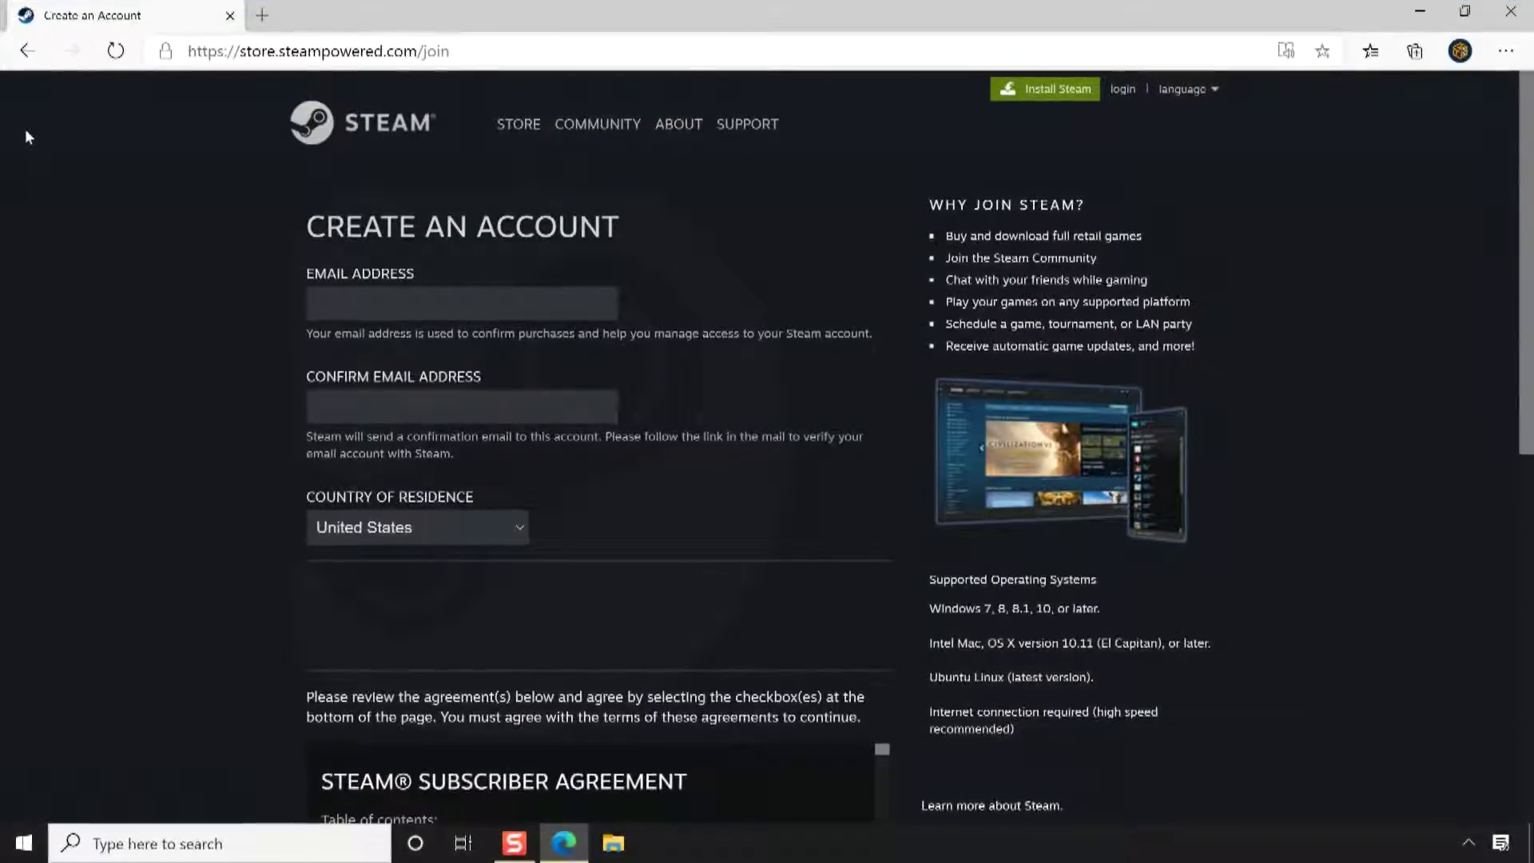
Enter the Gmail address, keep United States as country, and pass the reCAPTCHA check
left_click(325, 303)
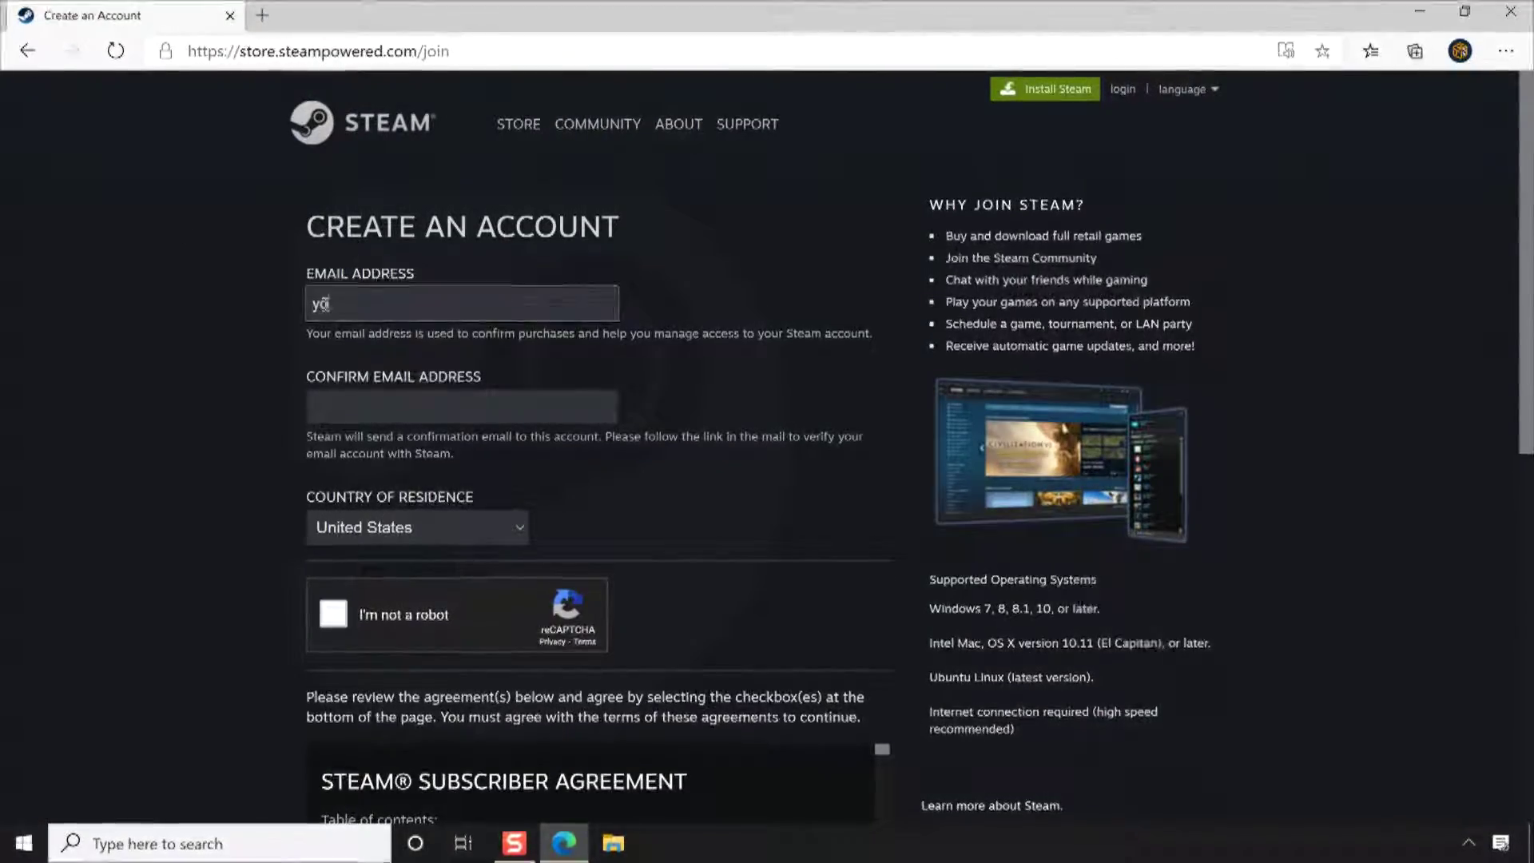
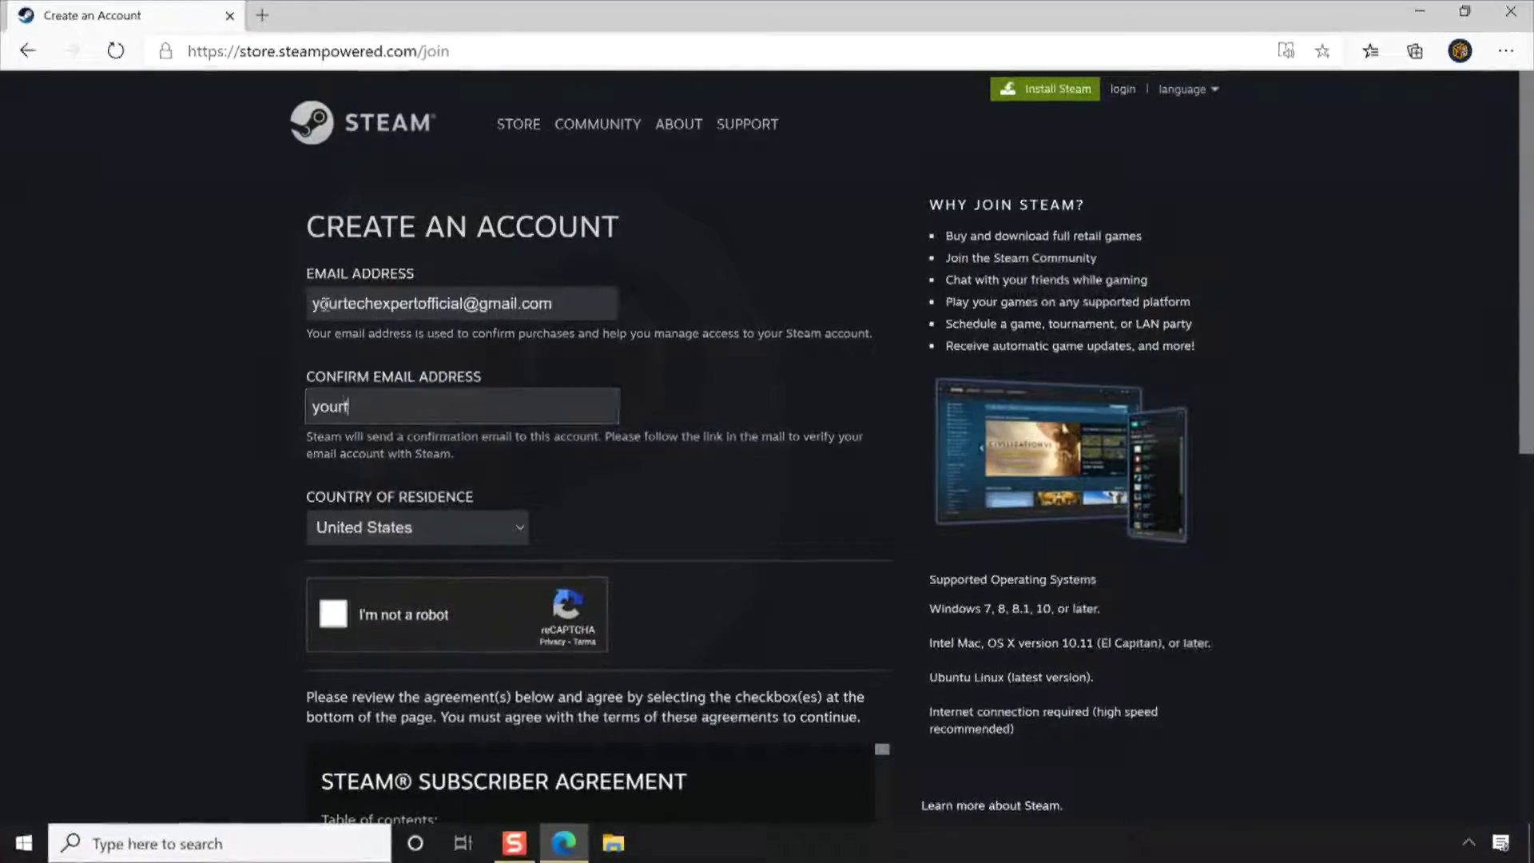
left_click(423, 526)
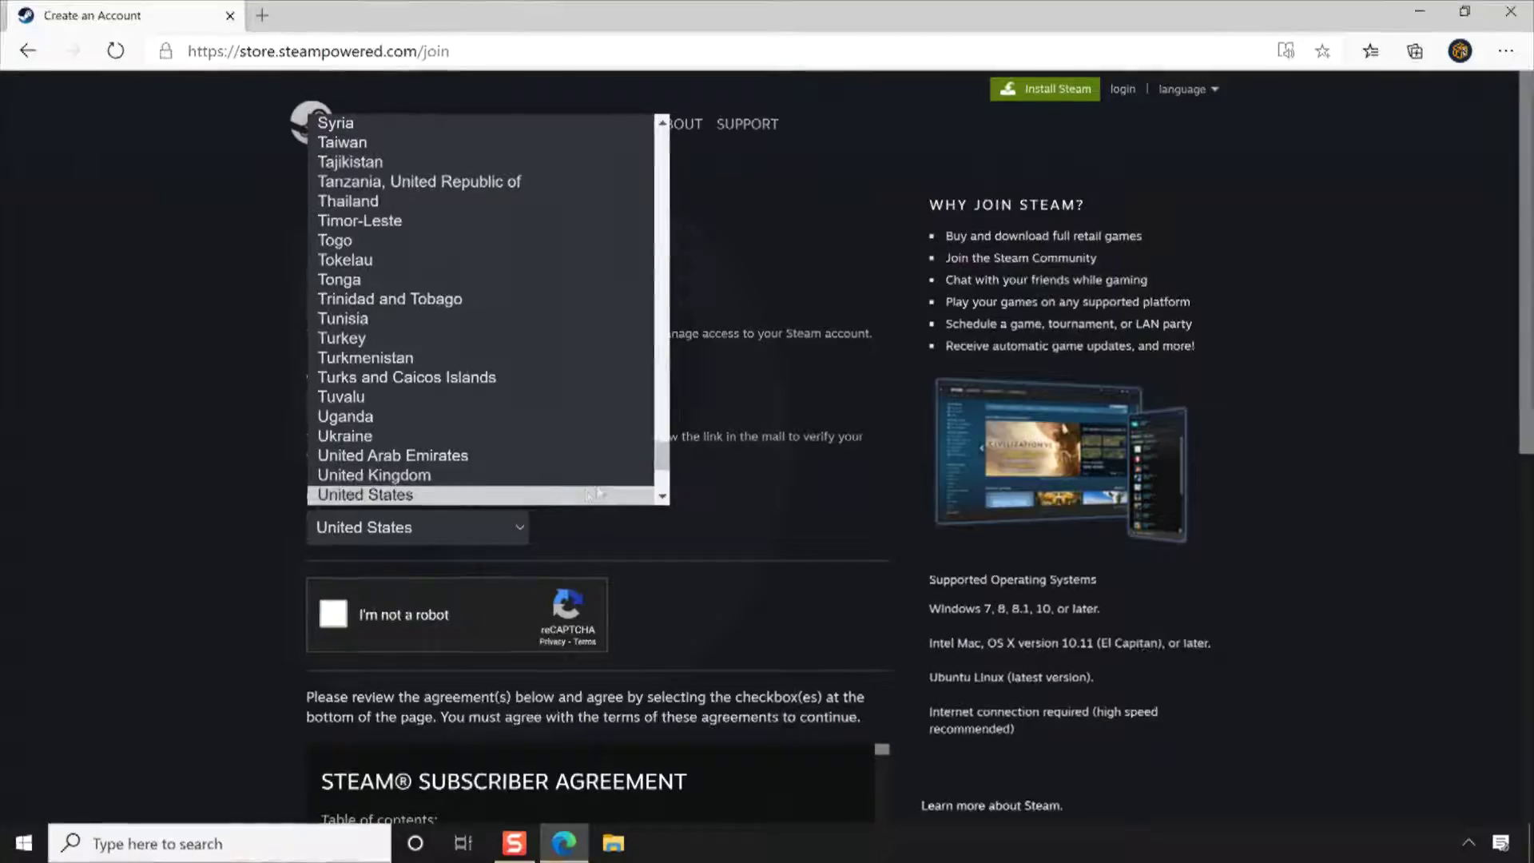
left_click_drag(661, 468, 660, 475)
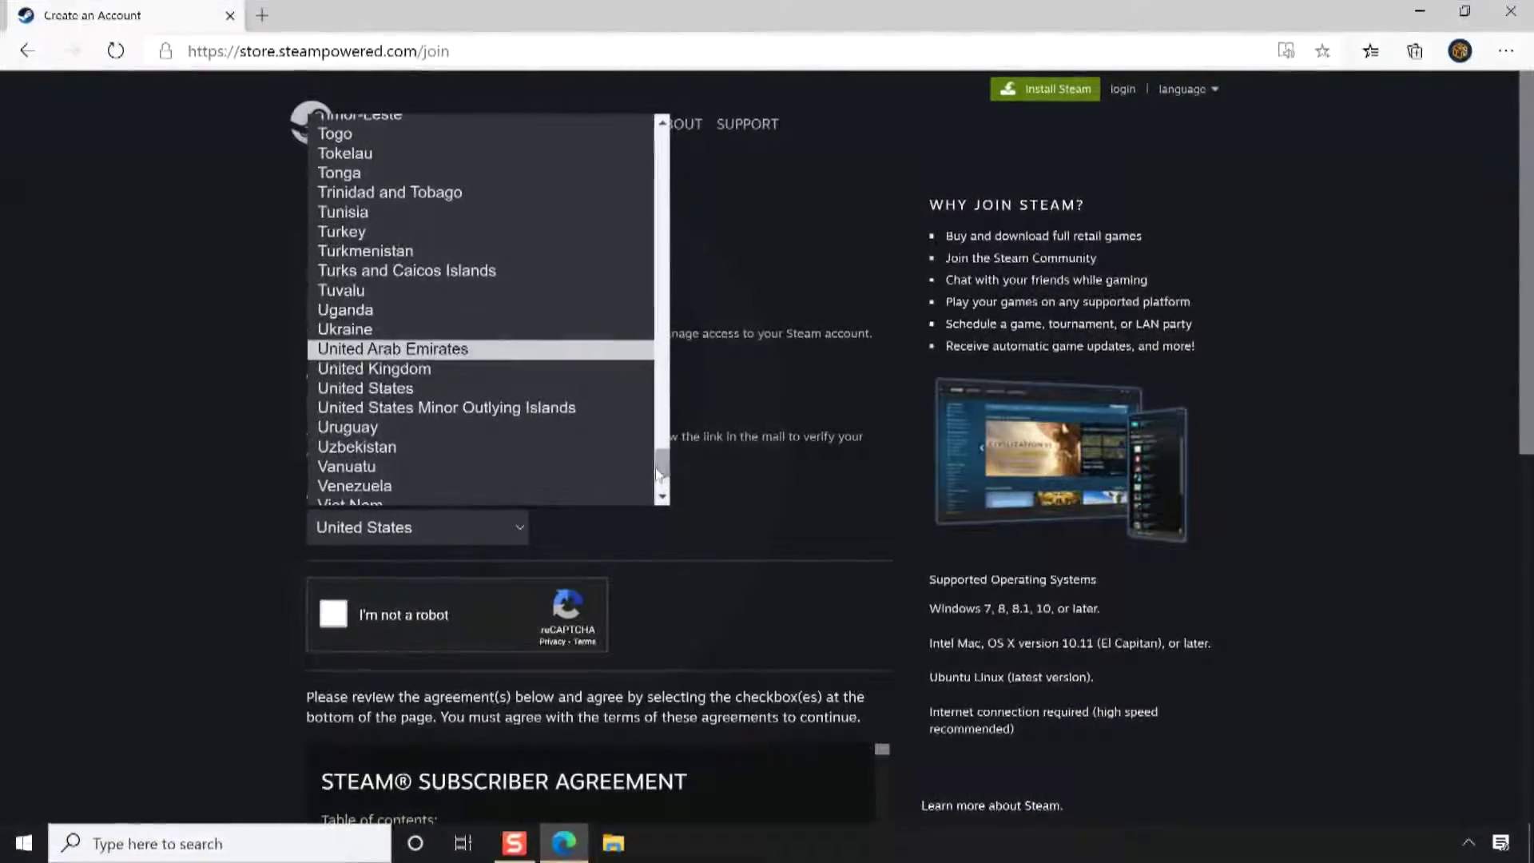
left_click(553, 394)
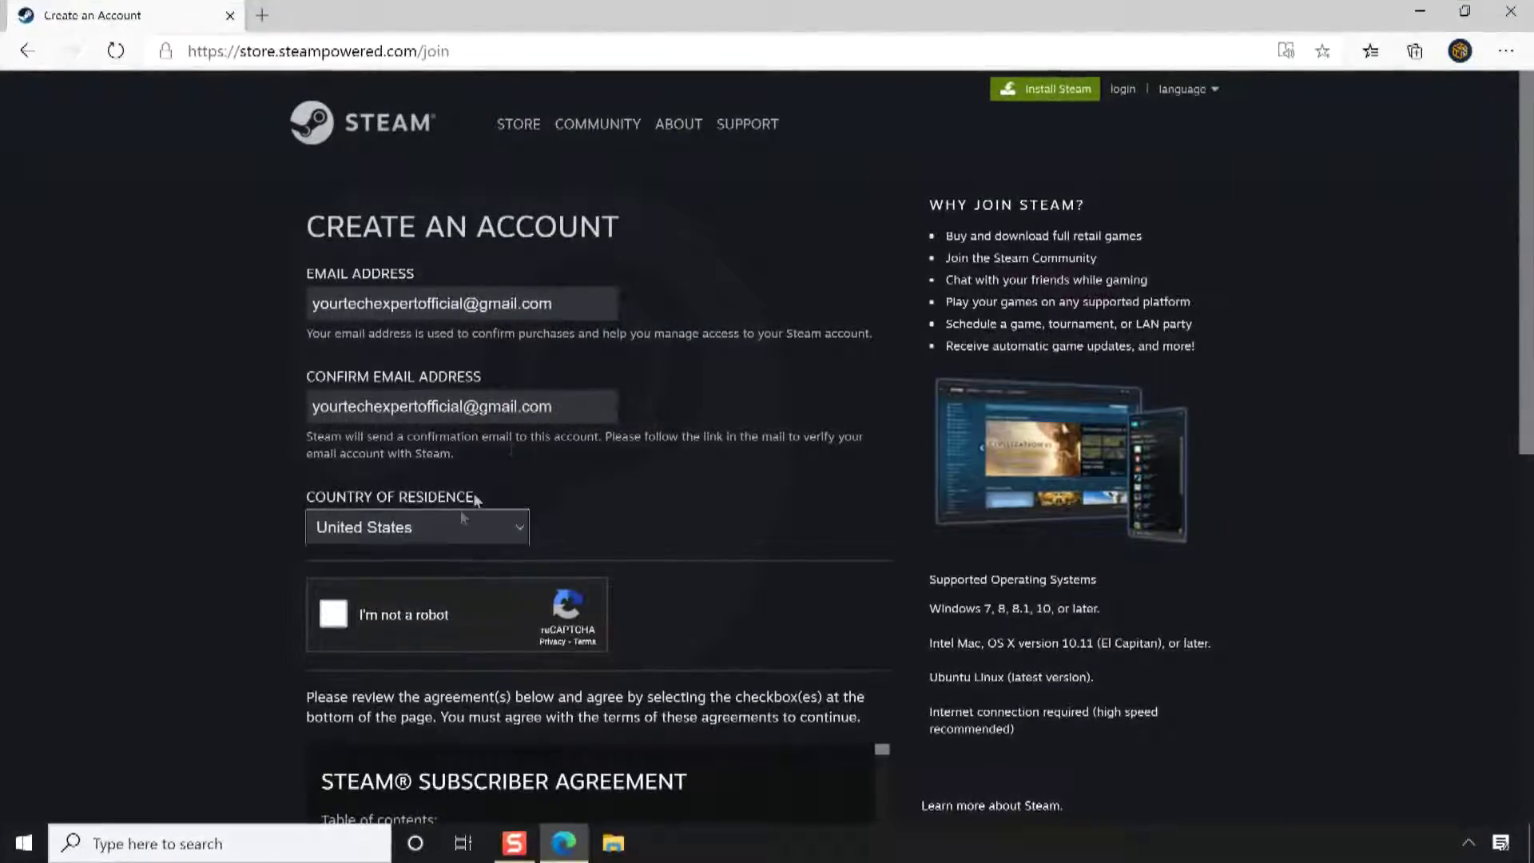
left_click(334, 613)
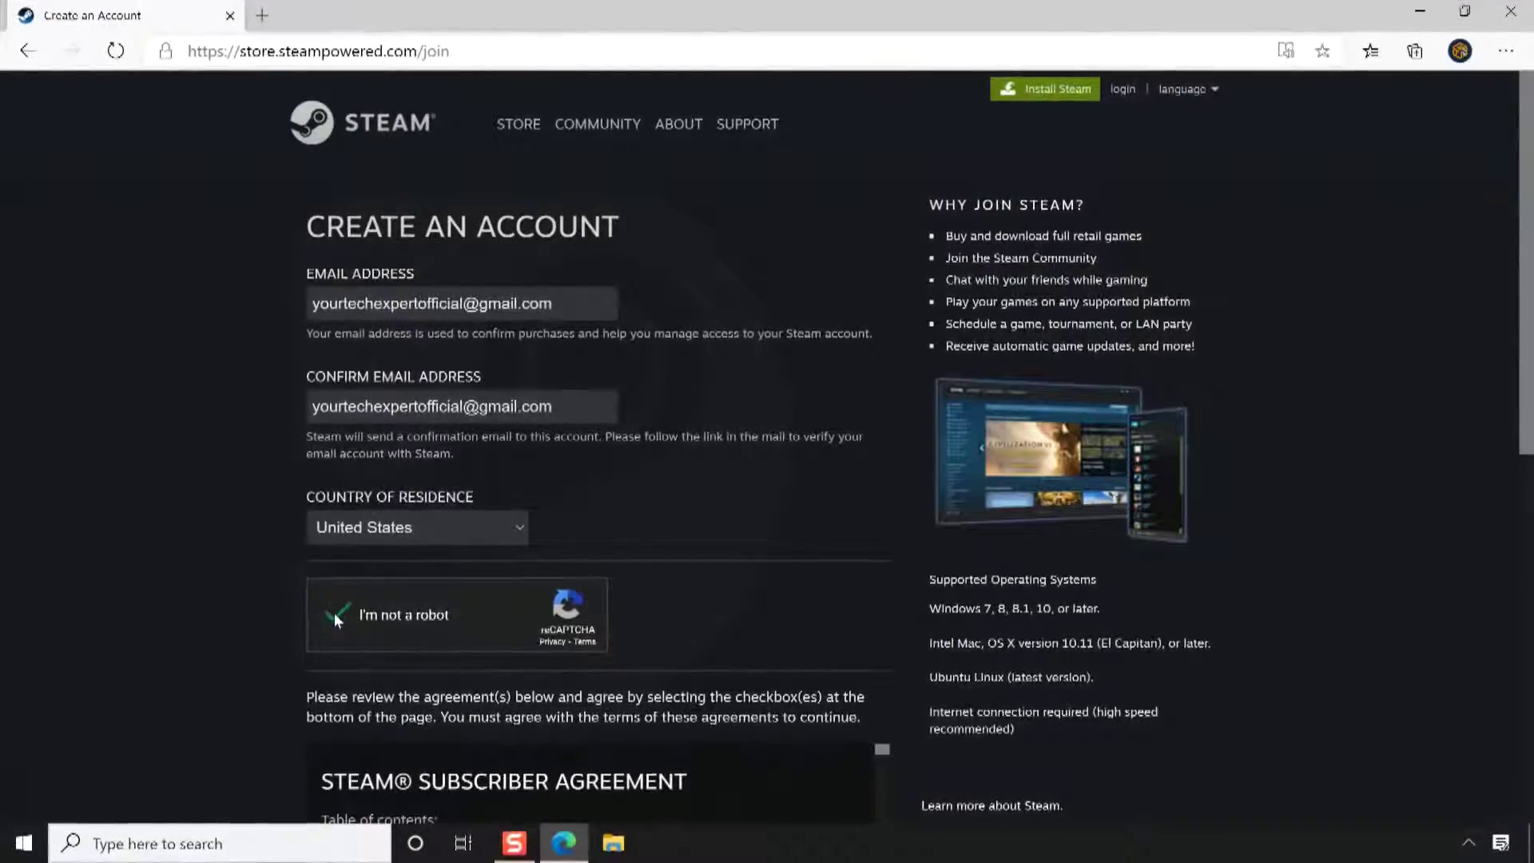
scroll(334, 612, "down", 8)
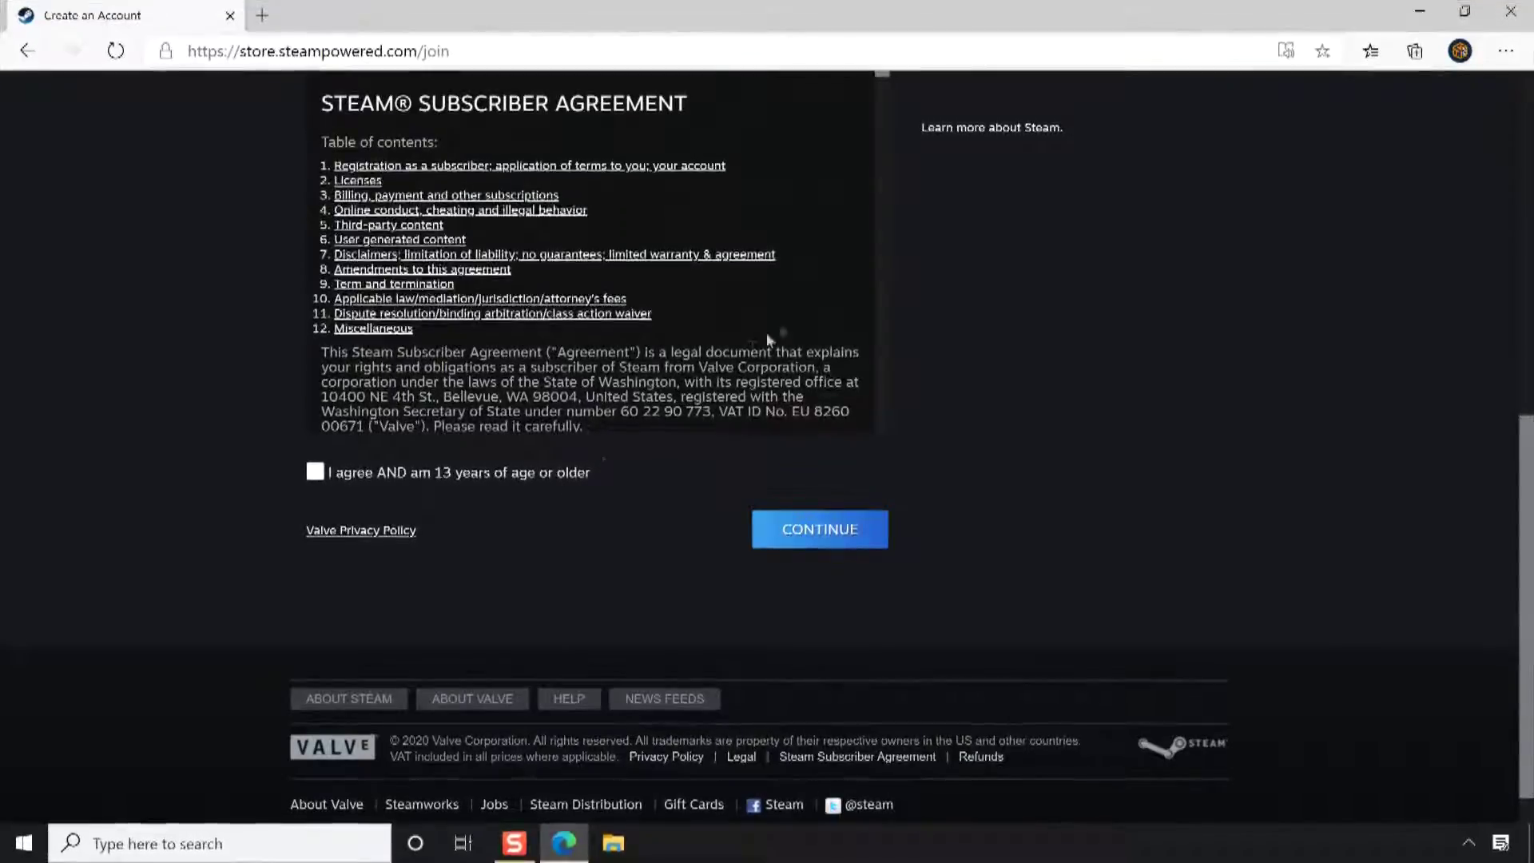
Scroll through the Subscriber Agreement, agree as 13 or older, and submit the sign-up form
scroll(797, 309, "down", 5)
scroll(797, 312, "down", 10)
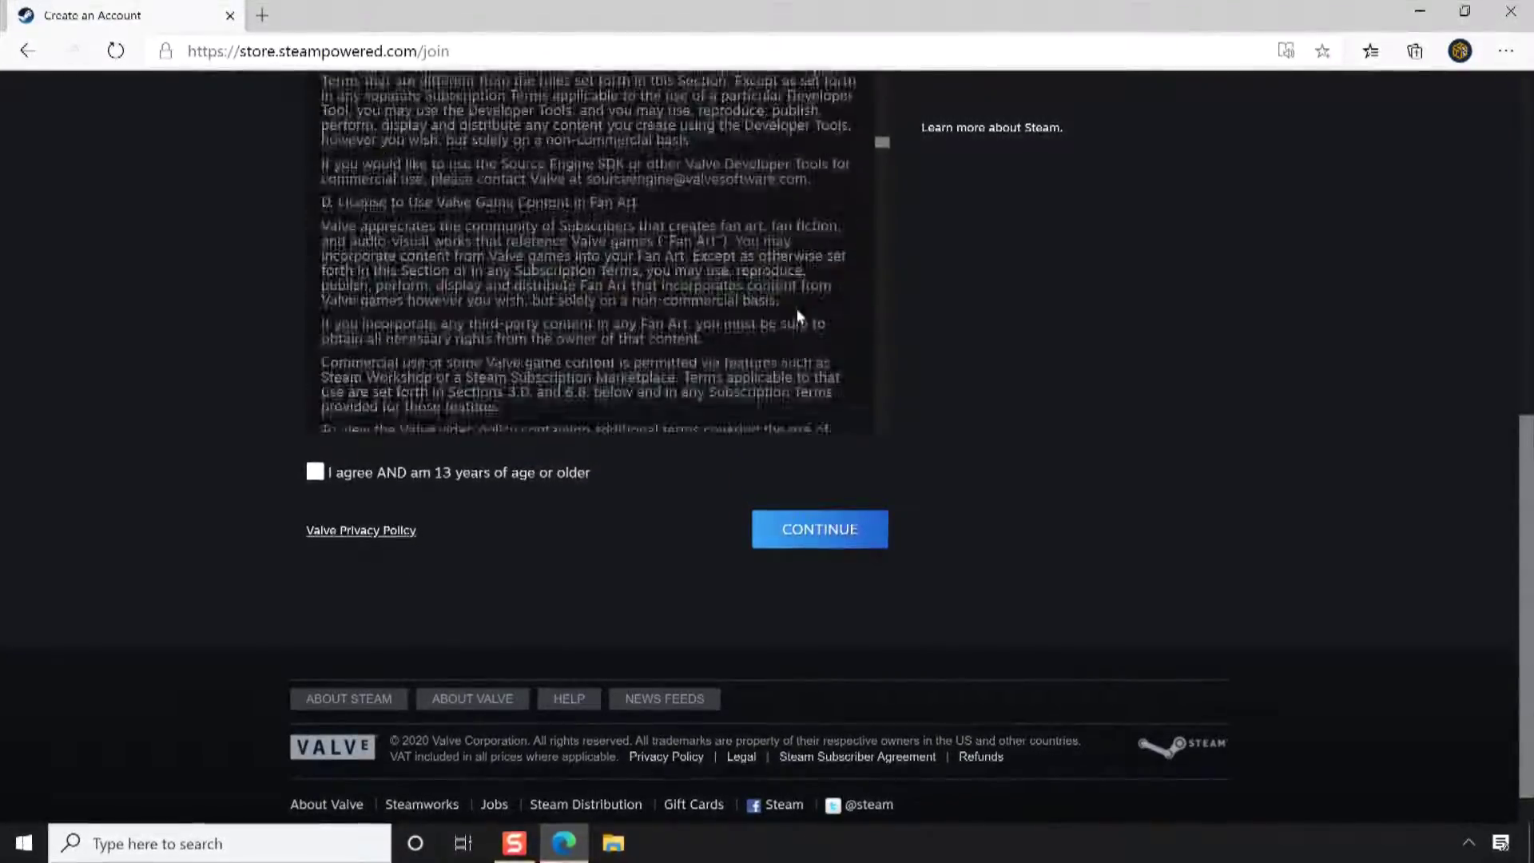
scroll(799, 313, "down", 15)
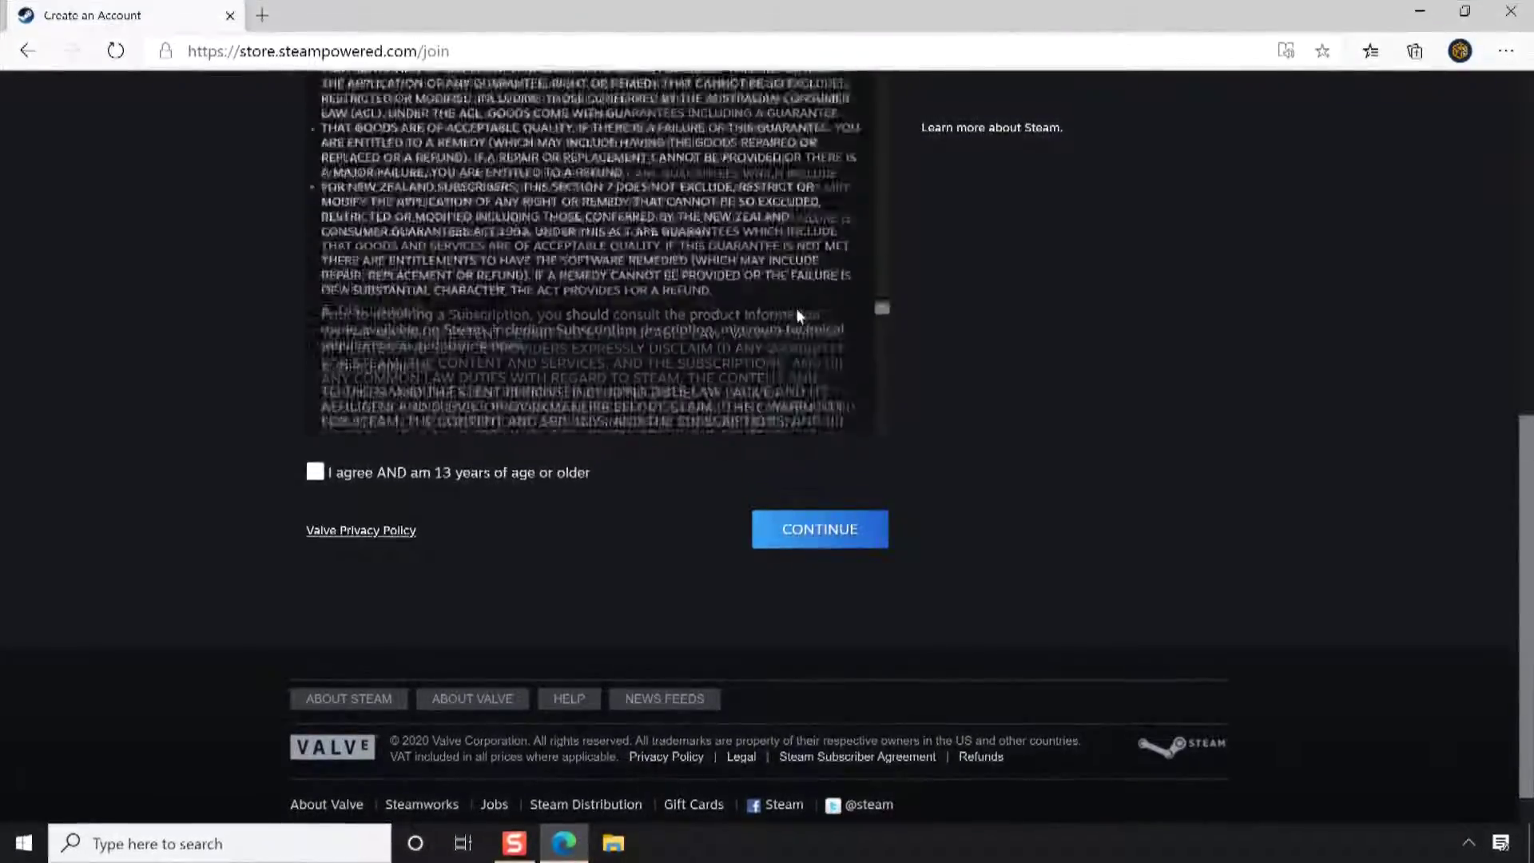
scroll(797, 309, "down", 10)
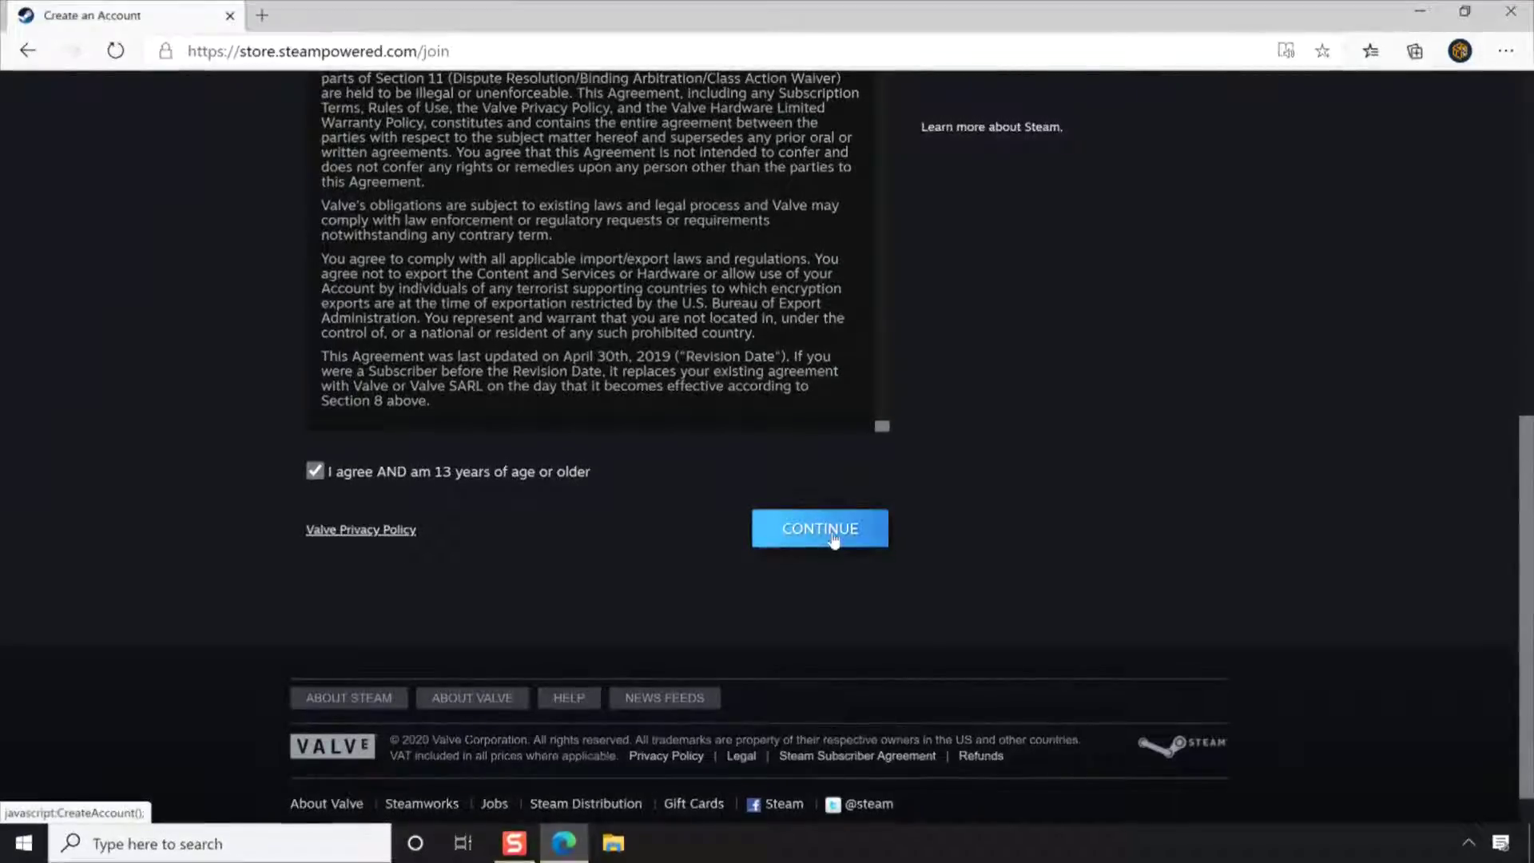
left_click(833, 541)
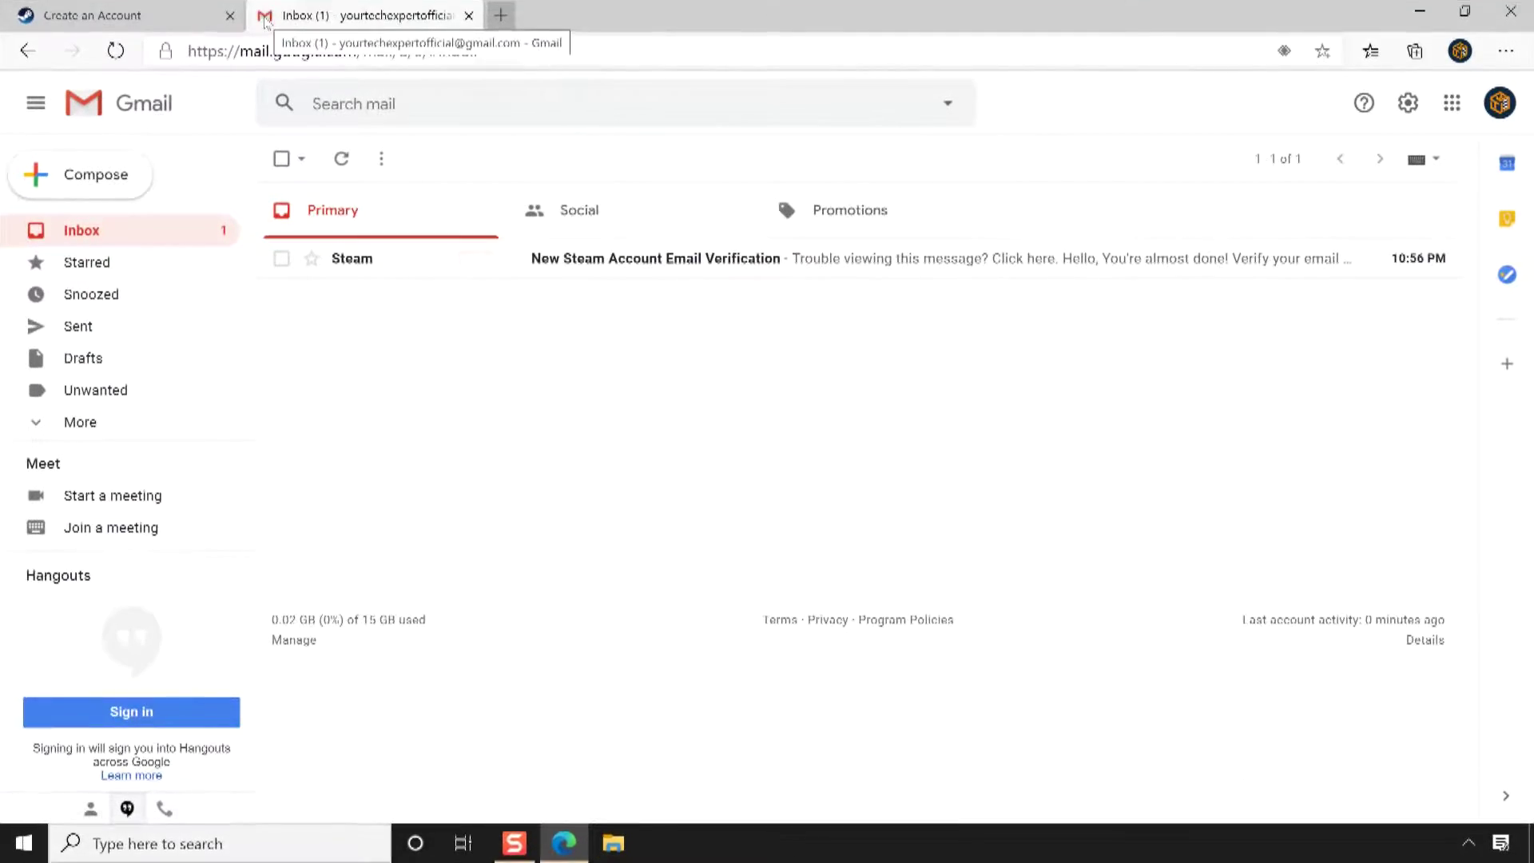
Confirm the address from Steam's verification email in Gmail, then close the extra tabs
left_click(565, 258)
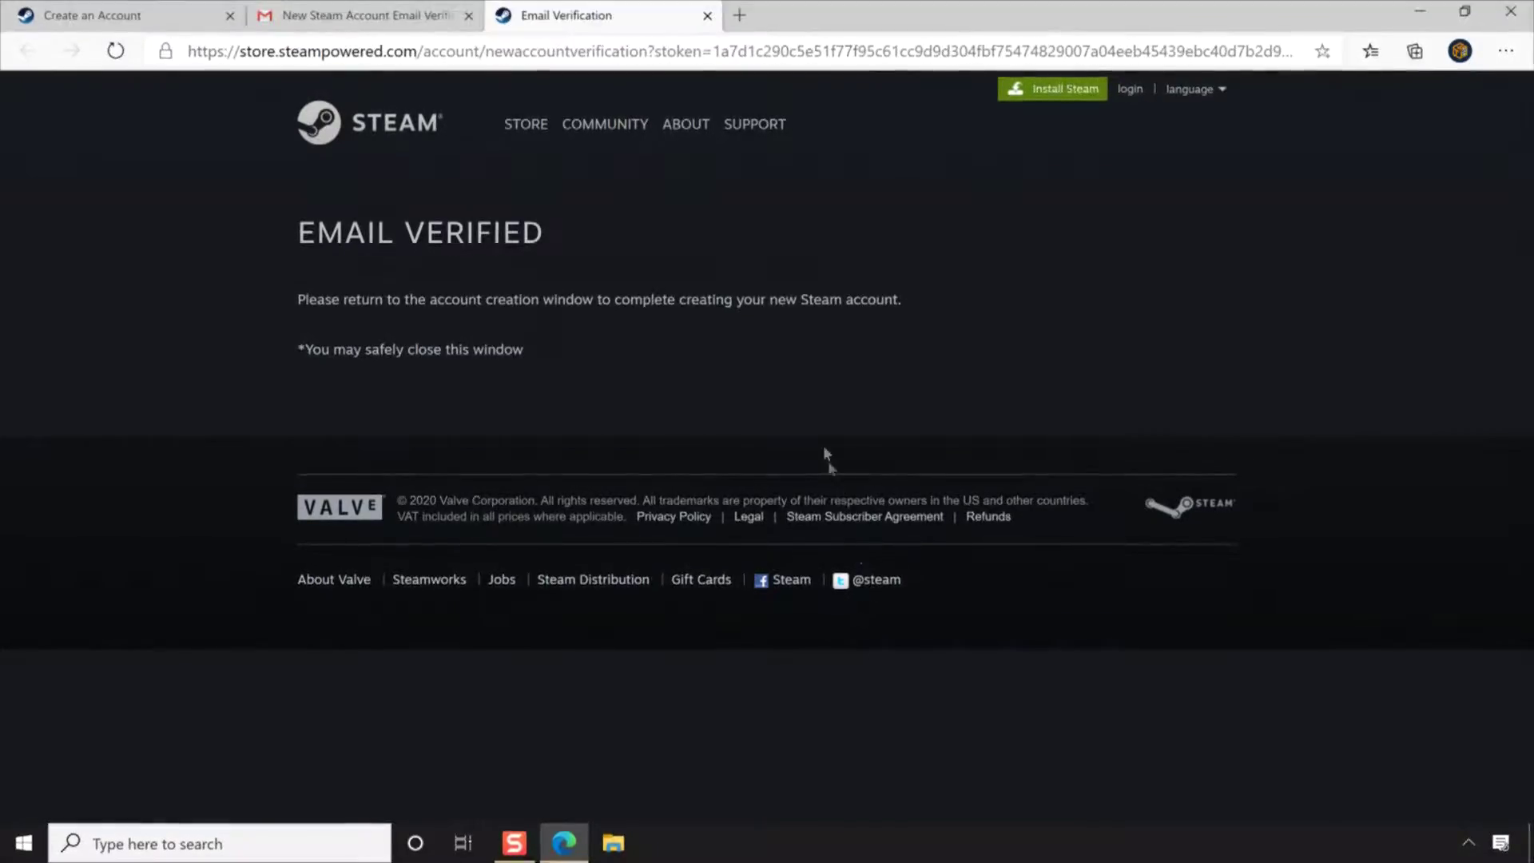
left_click(707, 15)
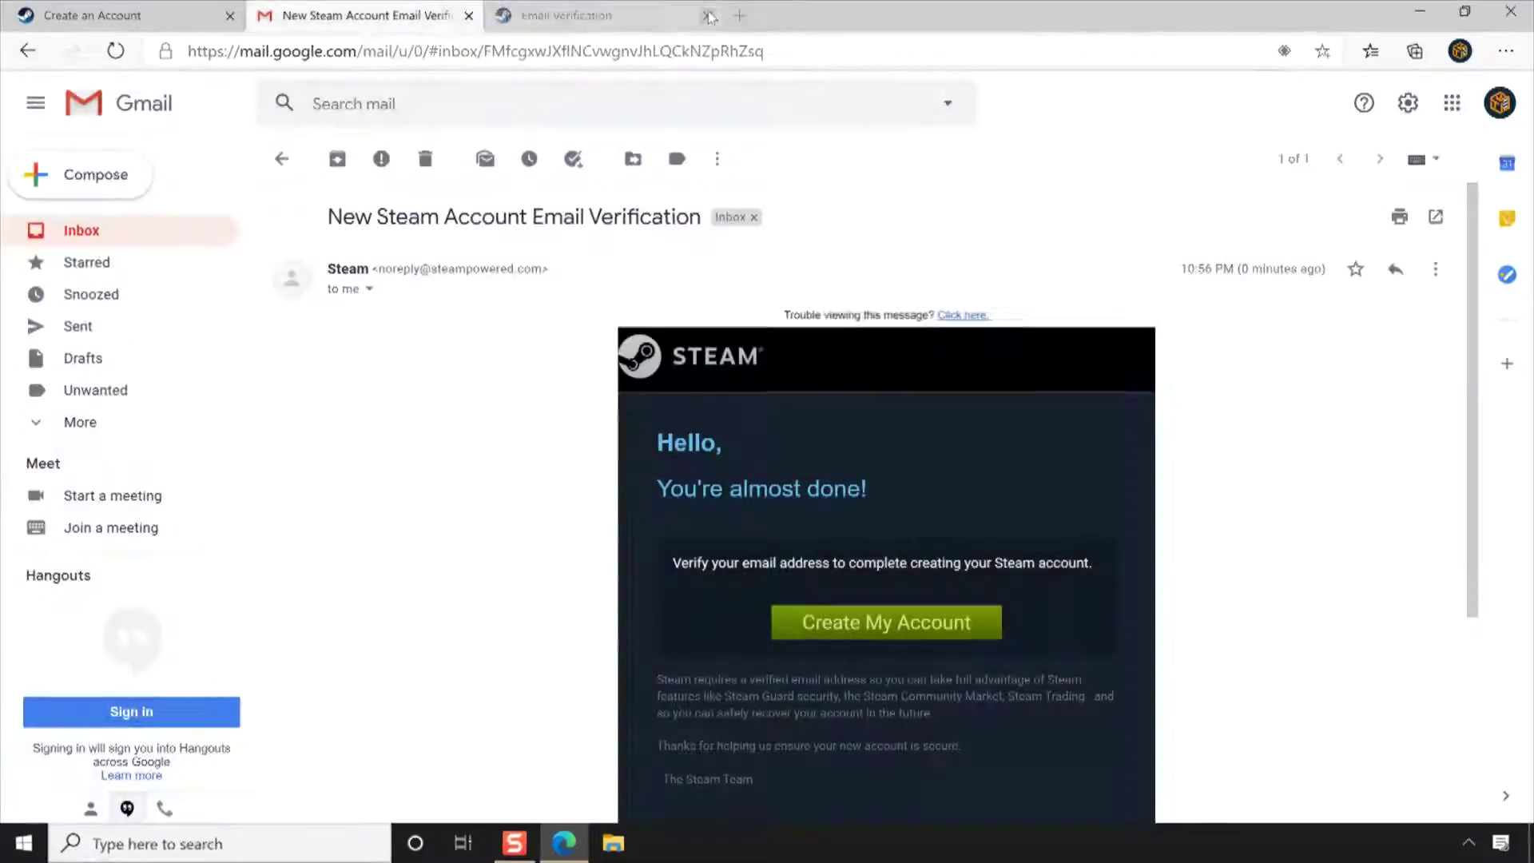
left_click(469, 15)
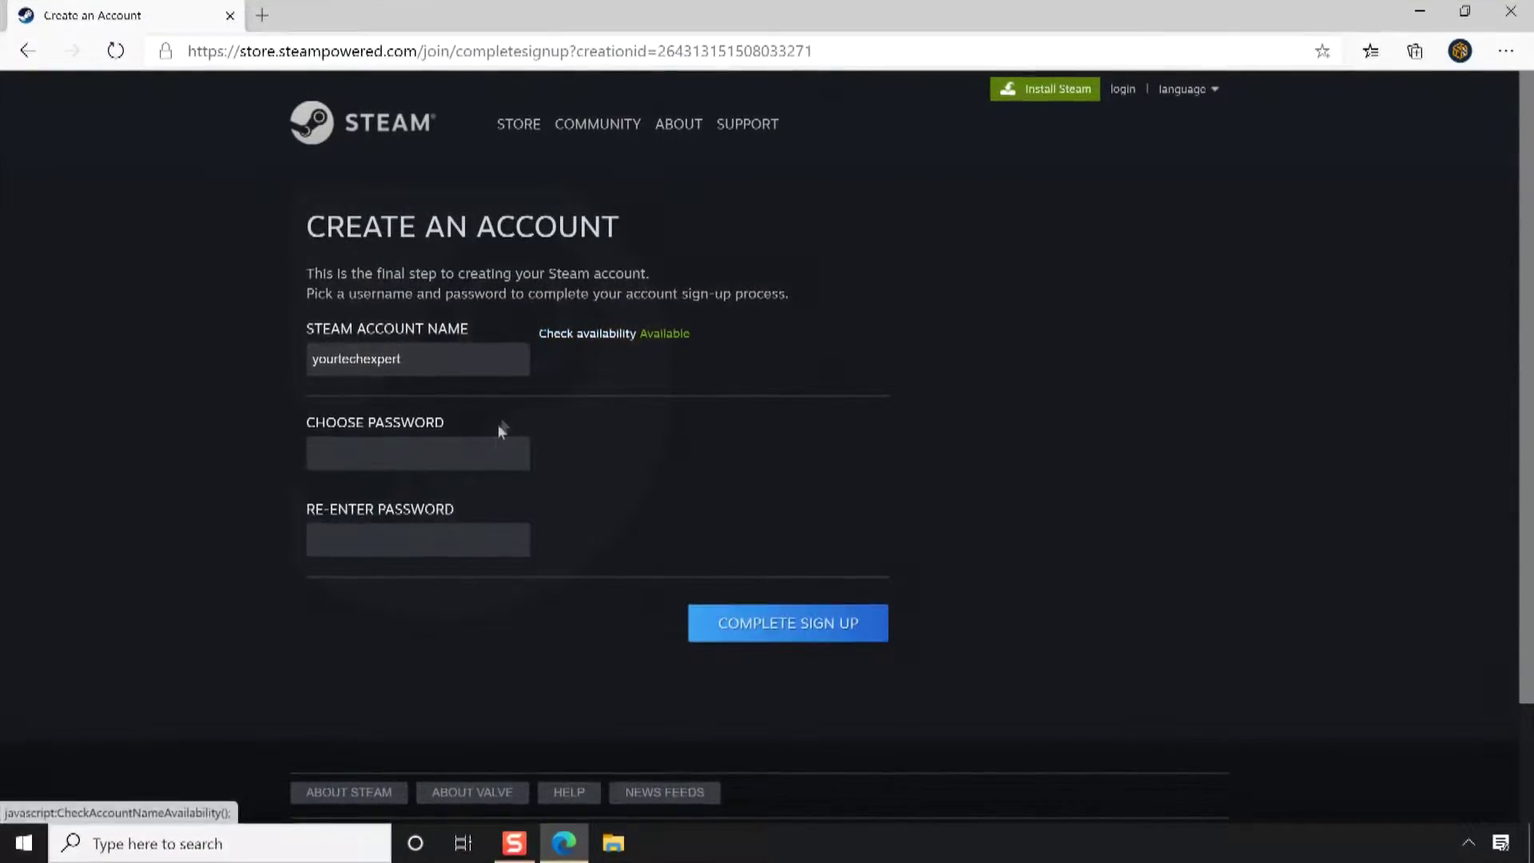
Enter the account password into the first password field
type("•••••")
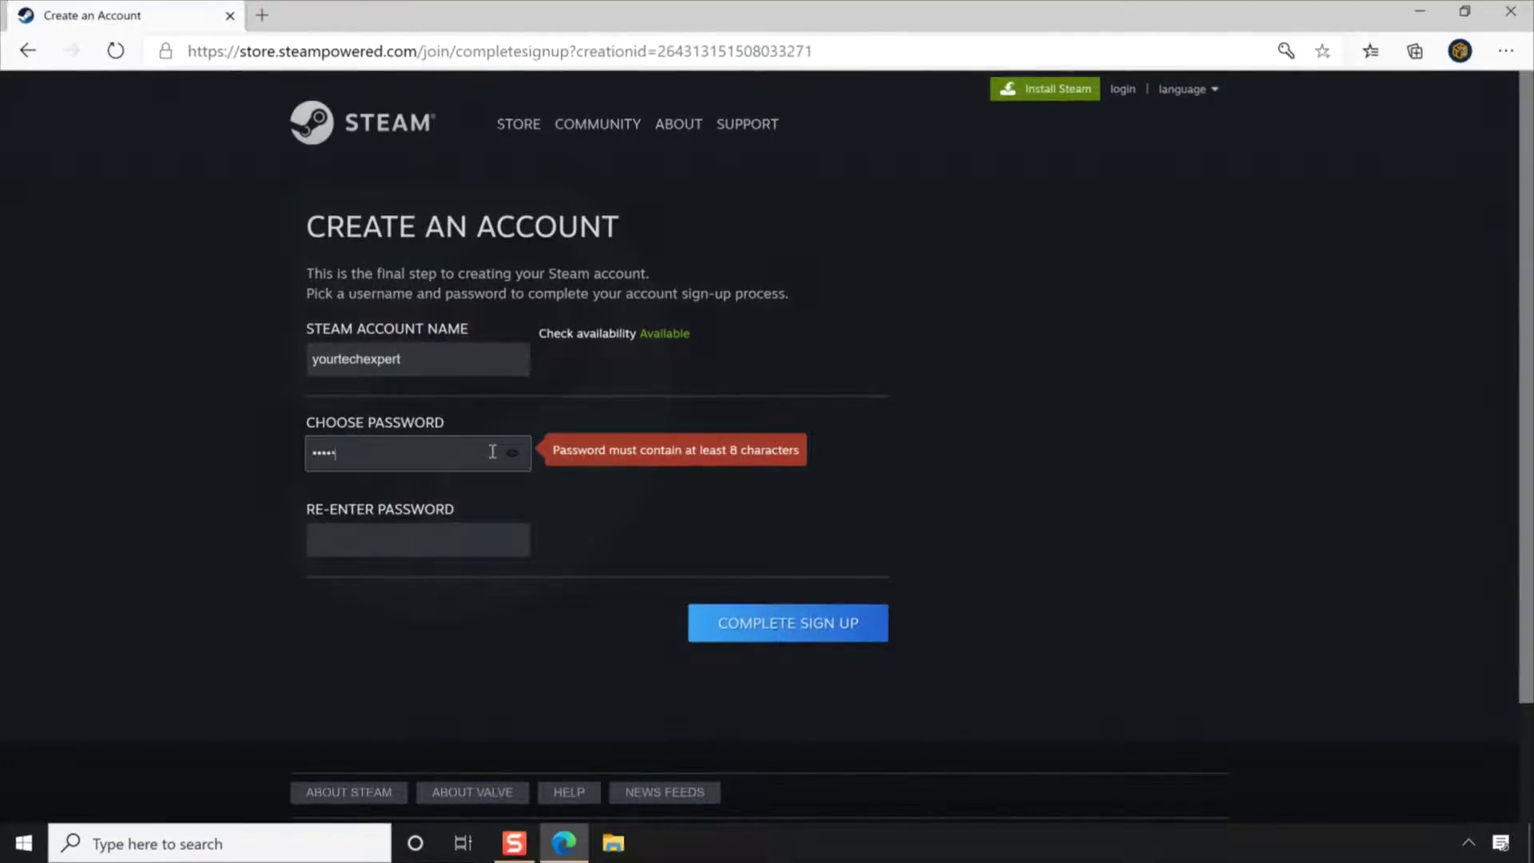
type("••")
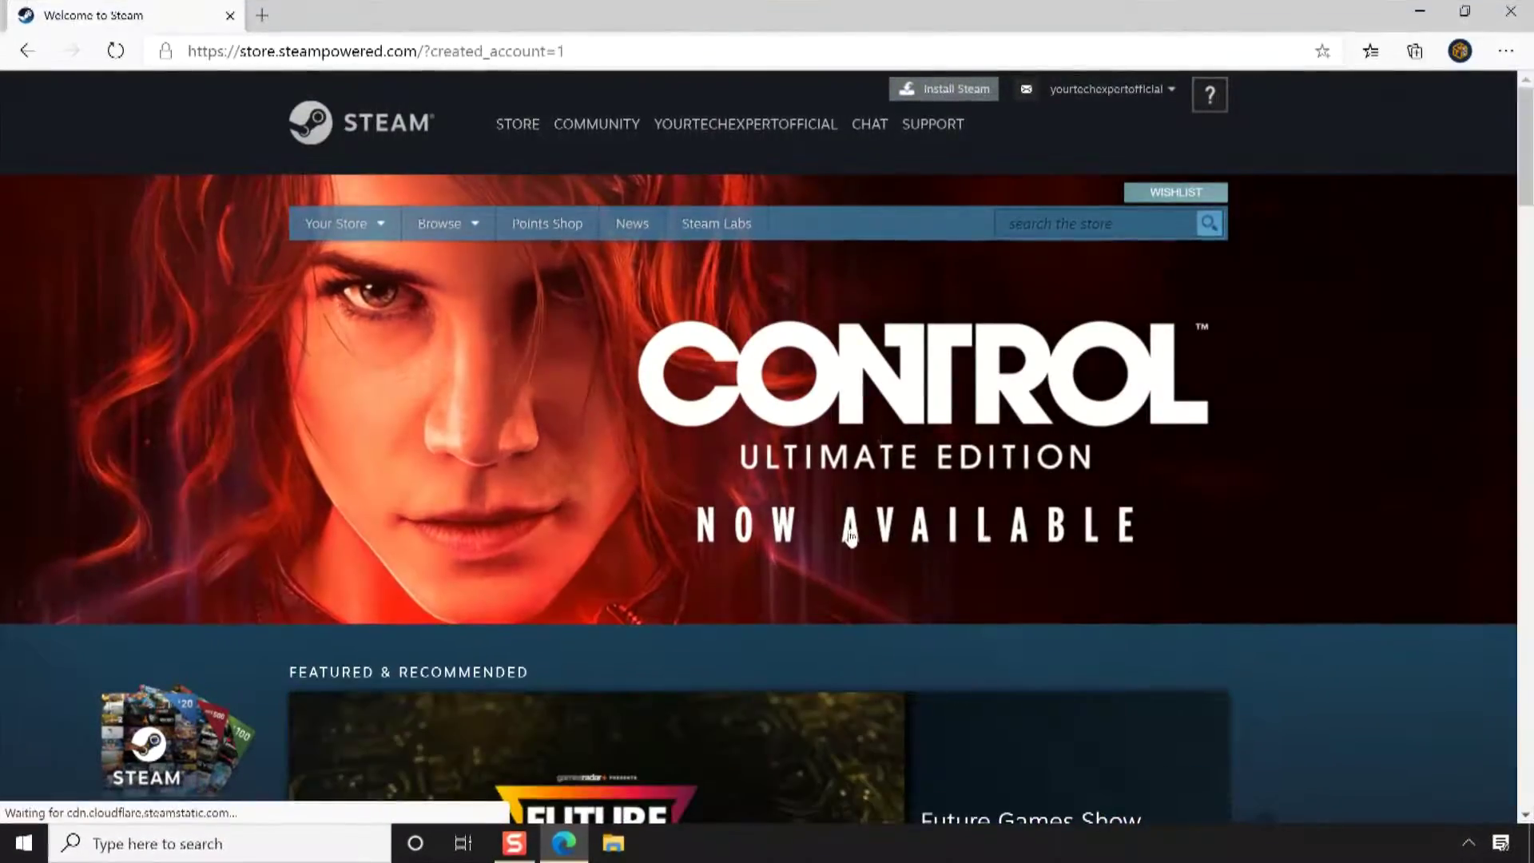
Download SteamSetup.exe from the Install Steam page and show it in the Downloads folder
left_click(961, 90)
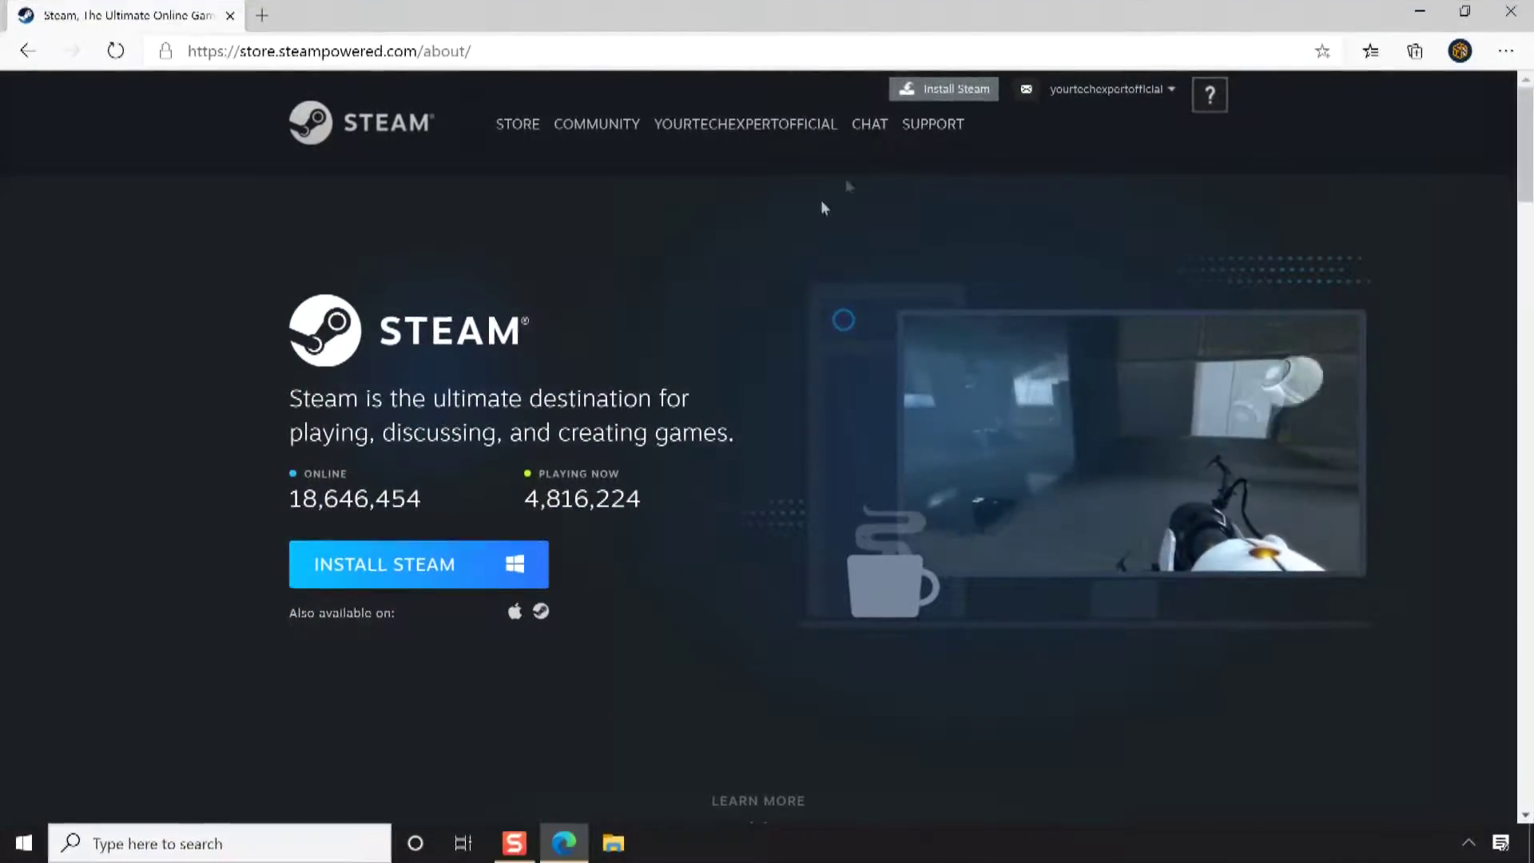
left_click(406, 559)
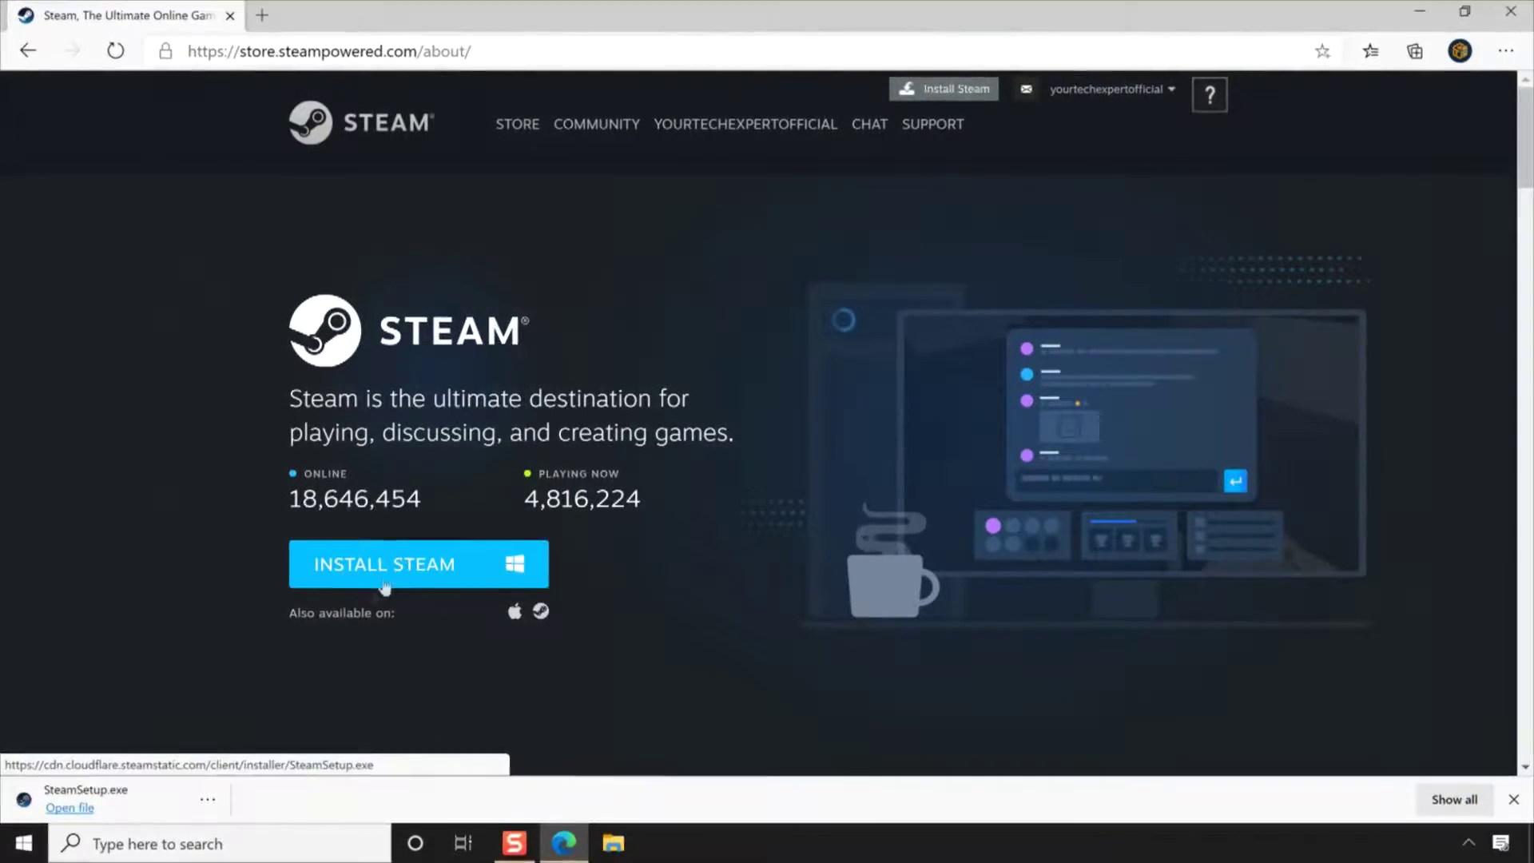
left_click(207, 801)
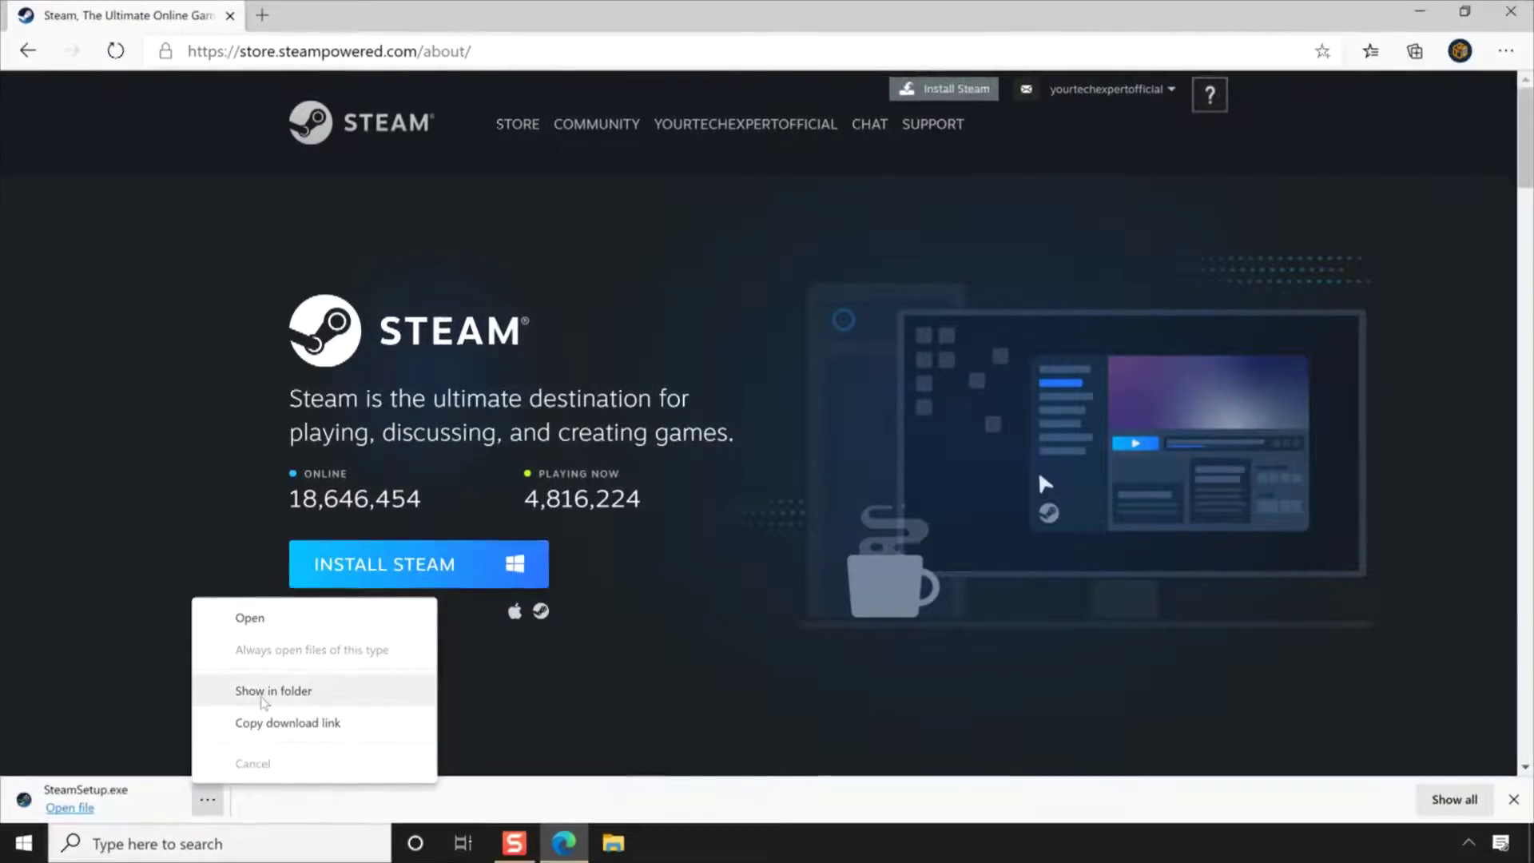
left_click(262, 692)
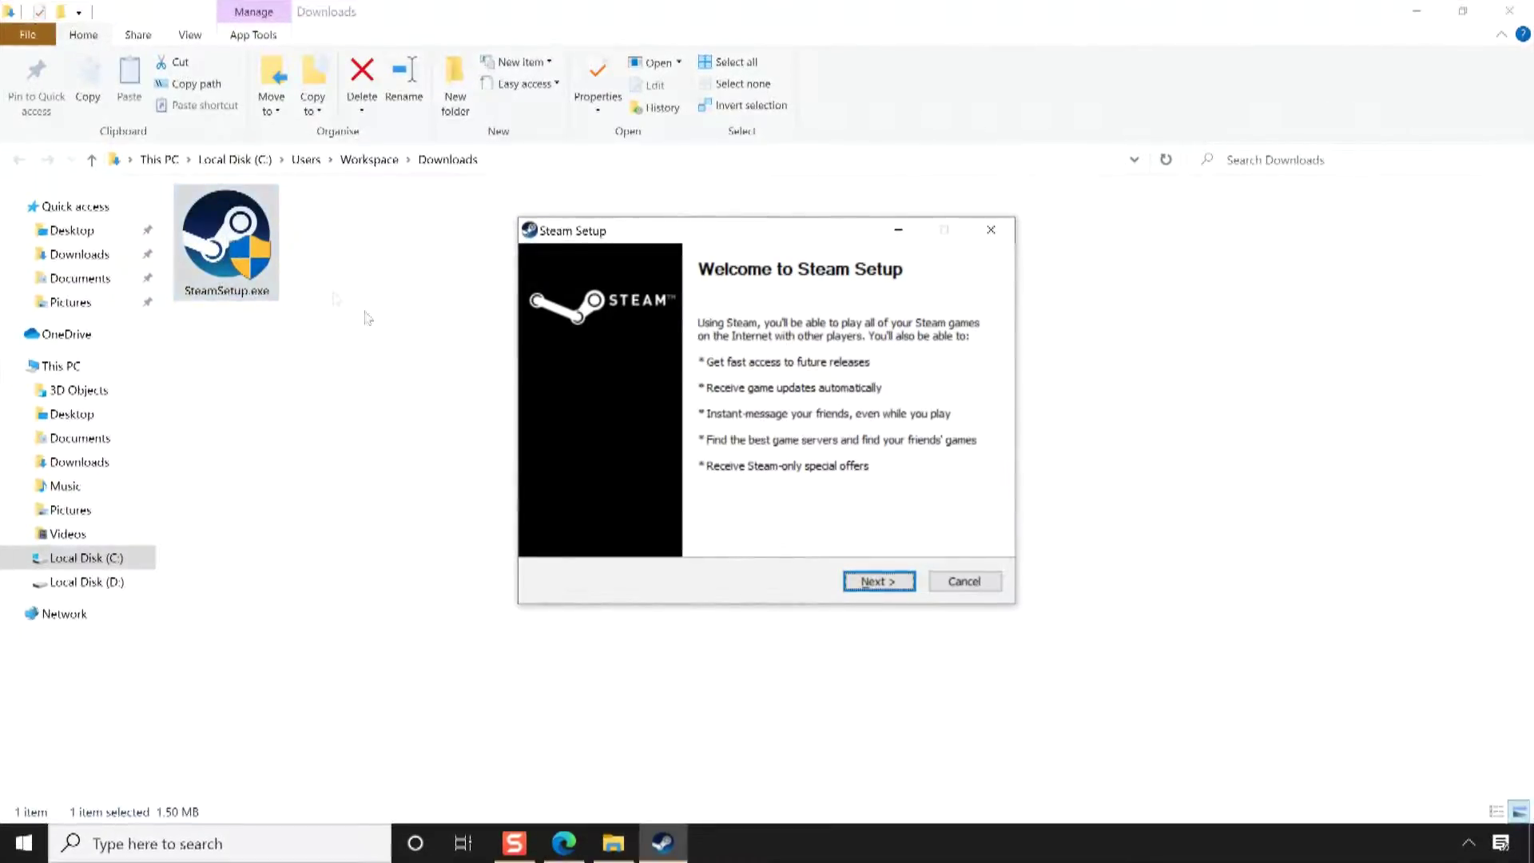
Install Steam in English to C:\Program Files (x86)\Steam and finish with Run Steam checked
left_click(885, 593)
left_click(885, 593)
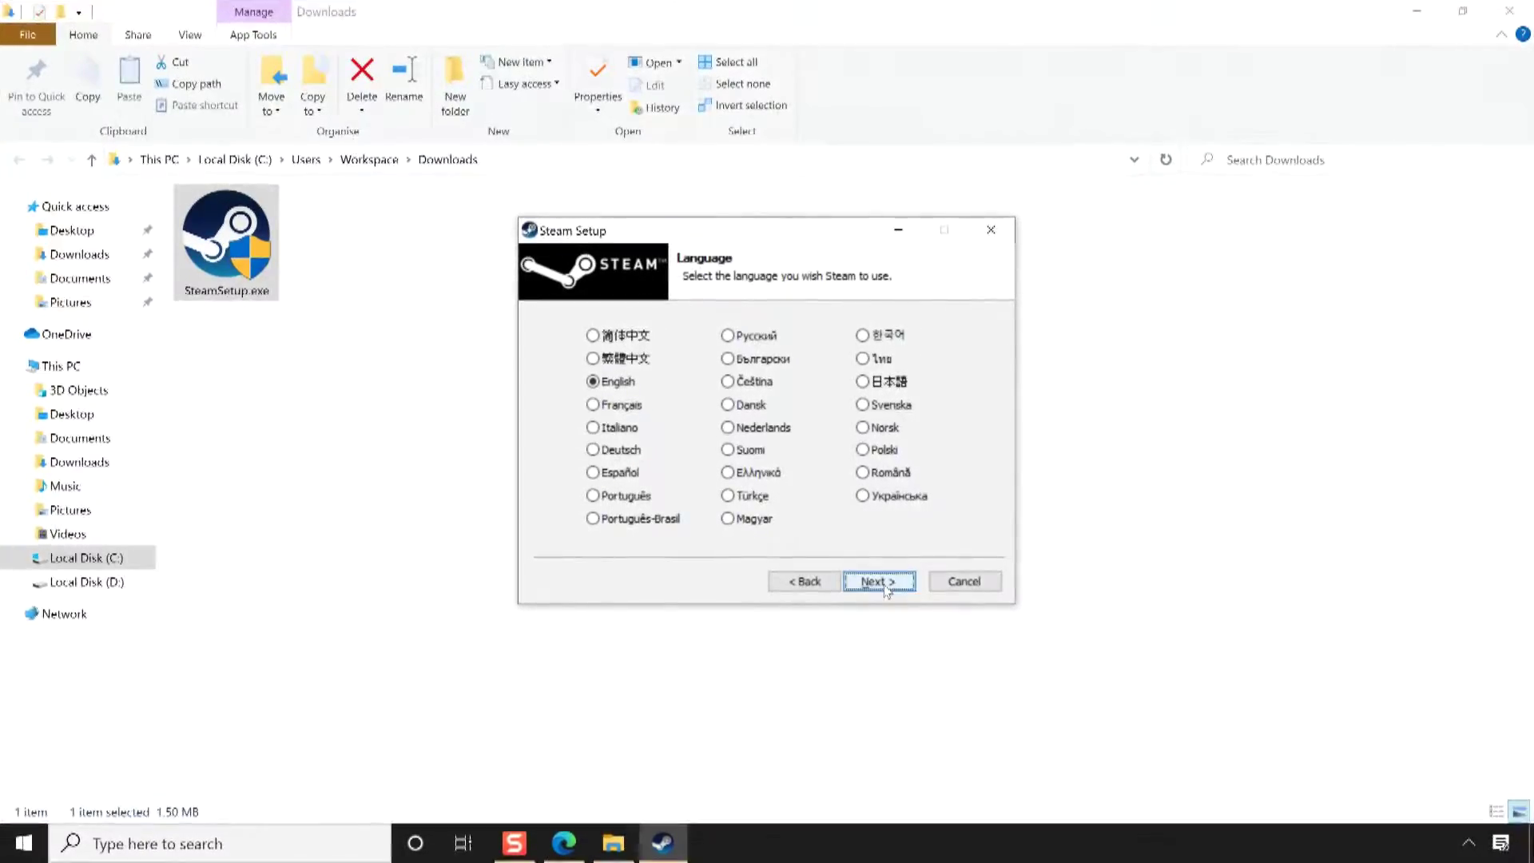
left_click(879, 582)
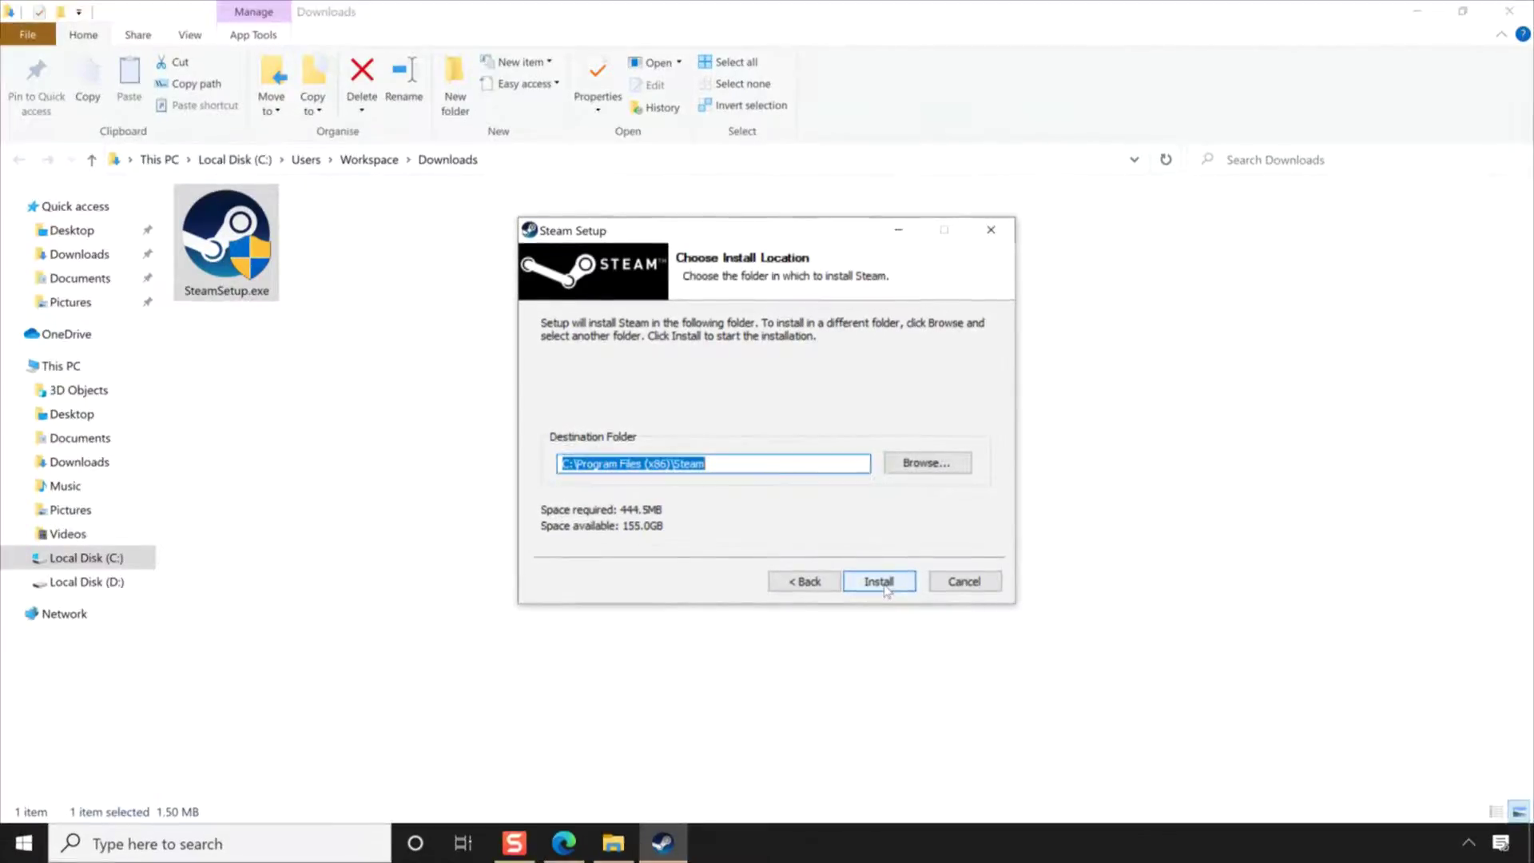
left_click(878, 581)
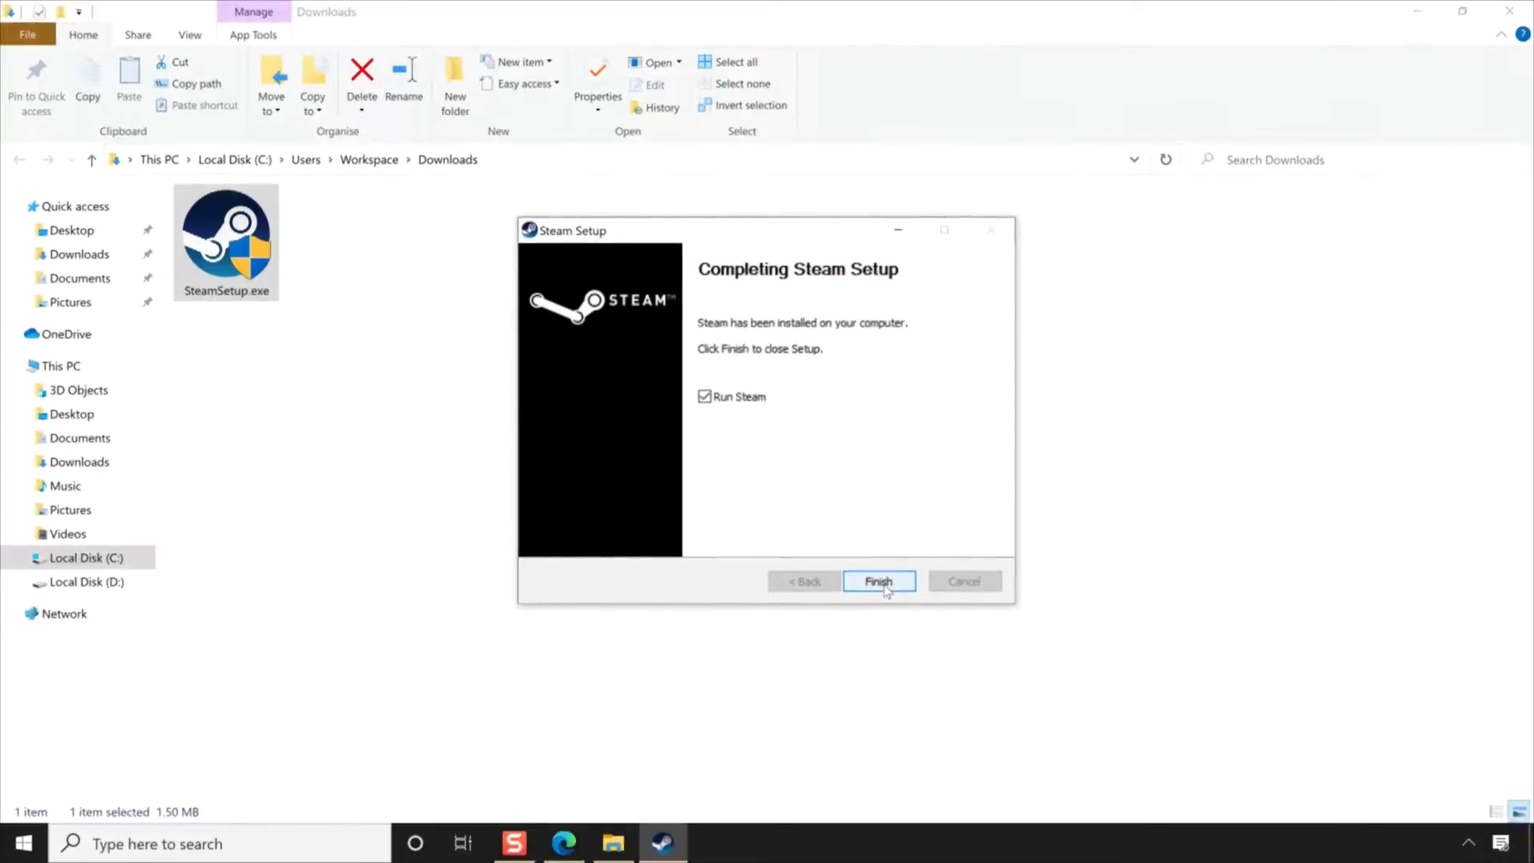
left_click(879, 582)
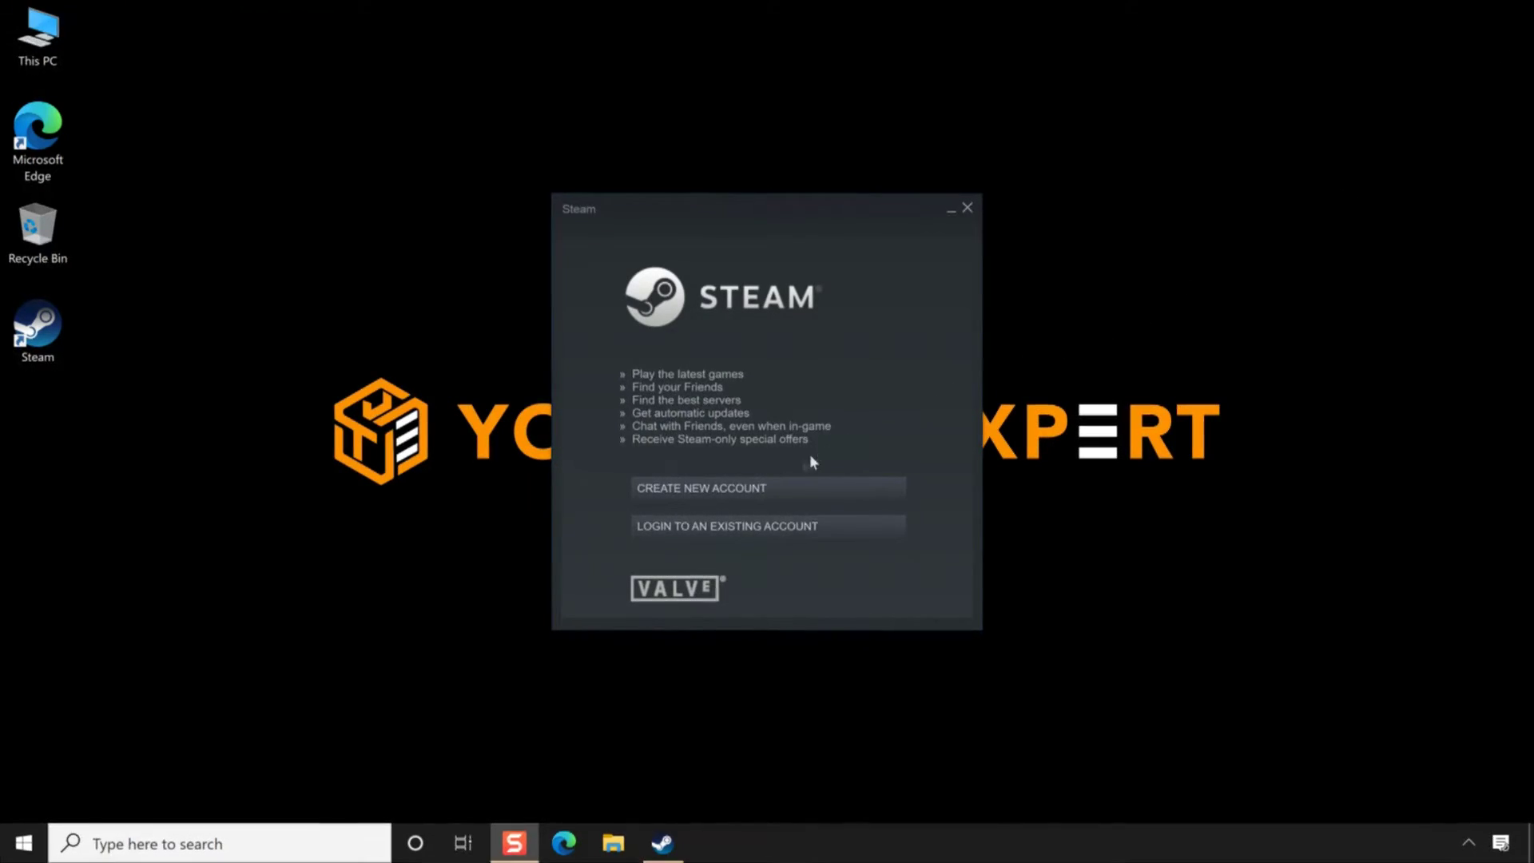
Log in with the new account name and password, with Remember my password ticked
left_click(755, 524)
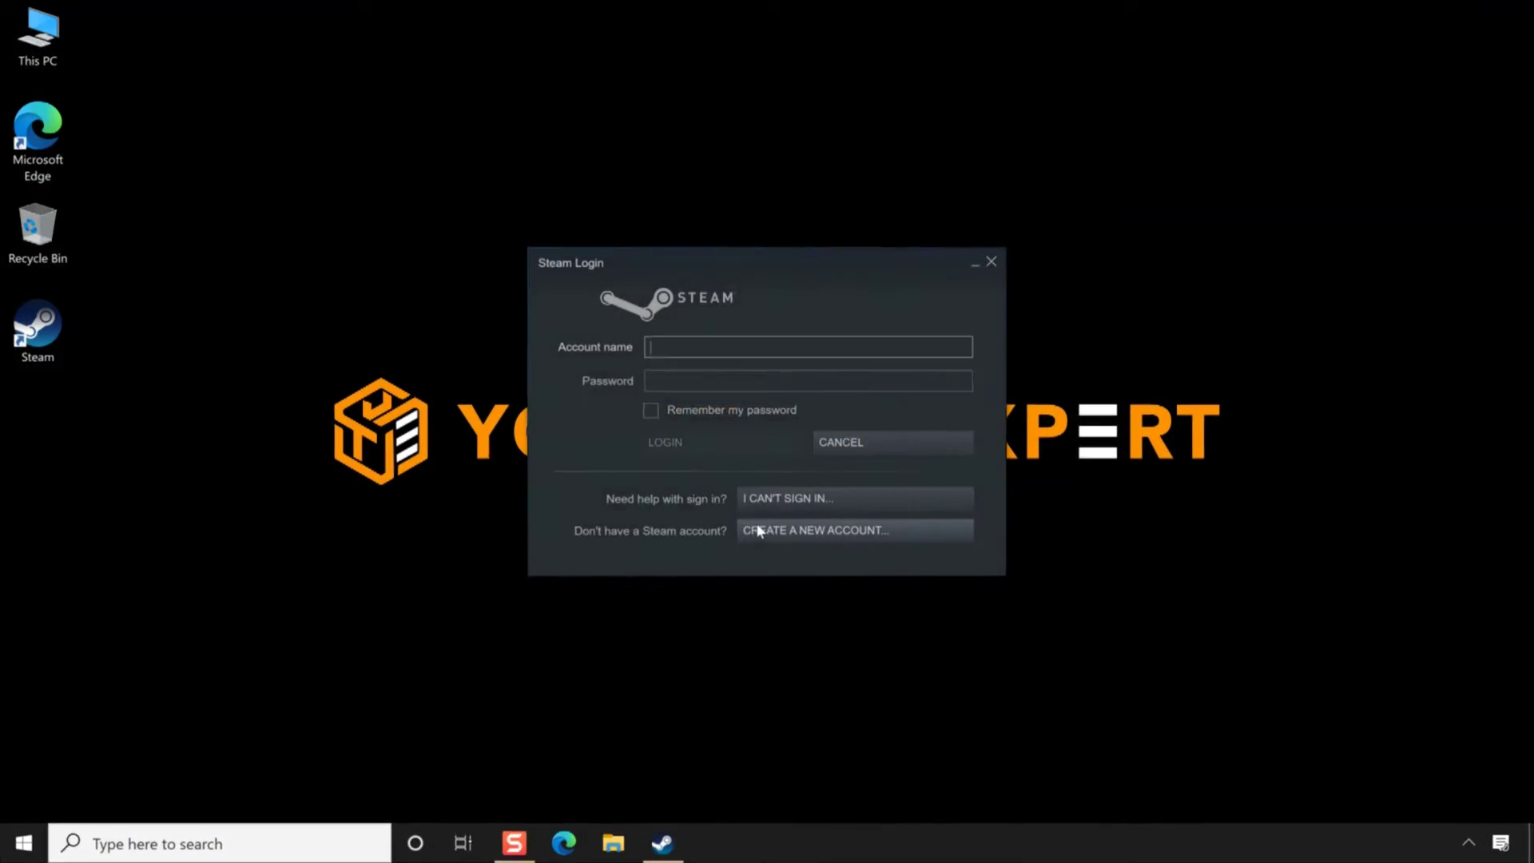
type("your")
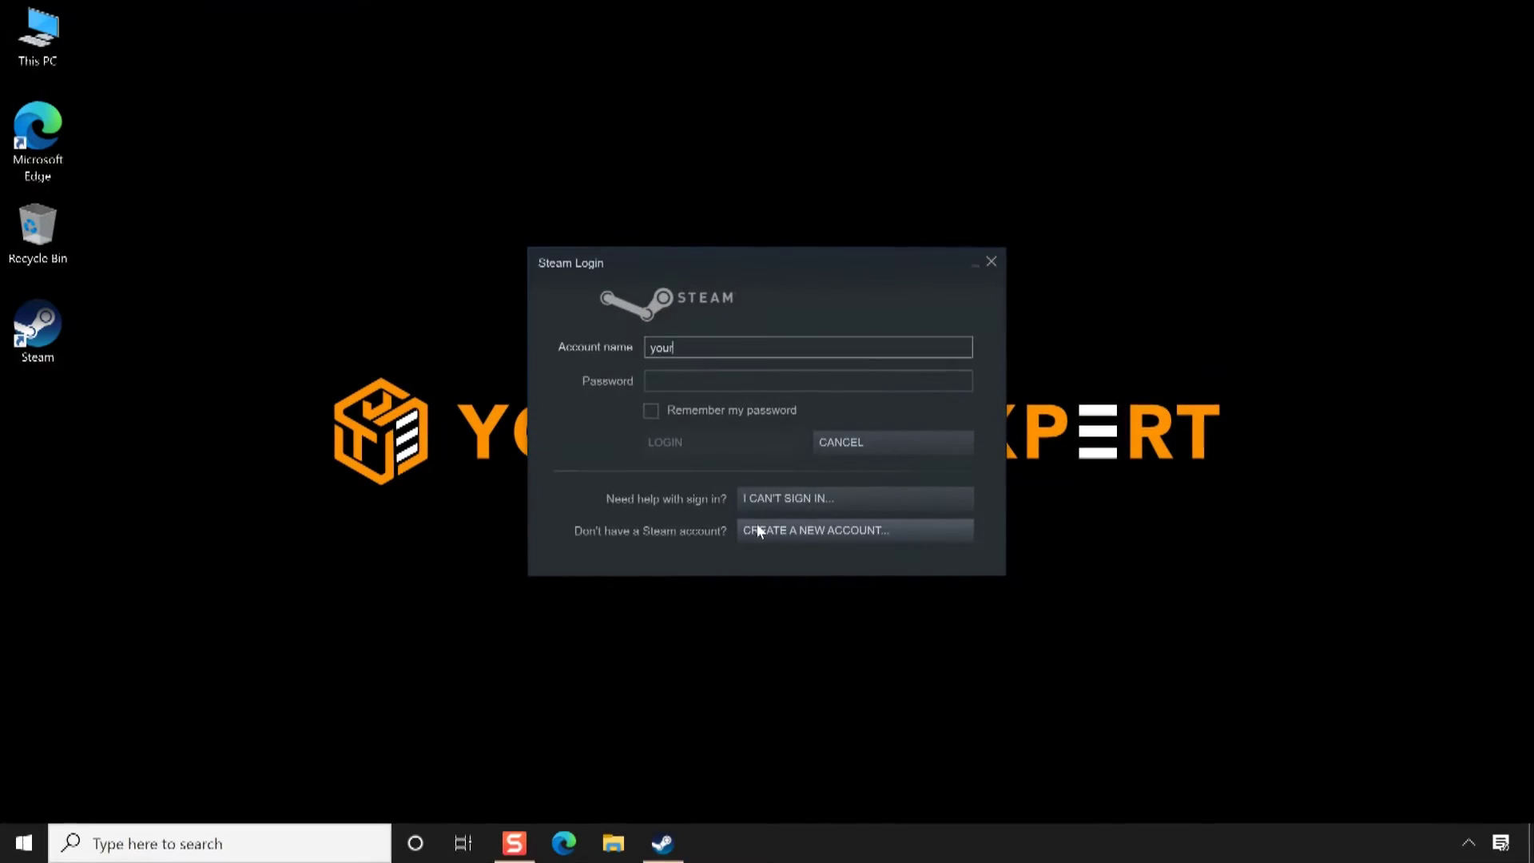
type("techexpert")
key("Tab")
type("••••••••••")
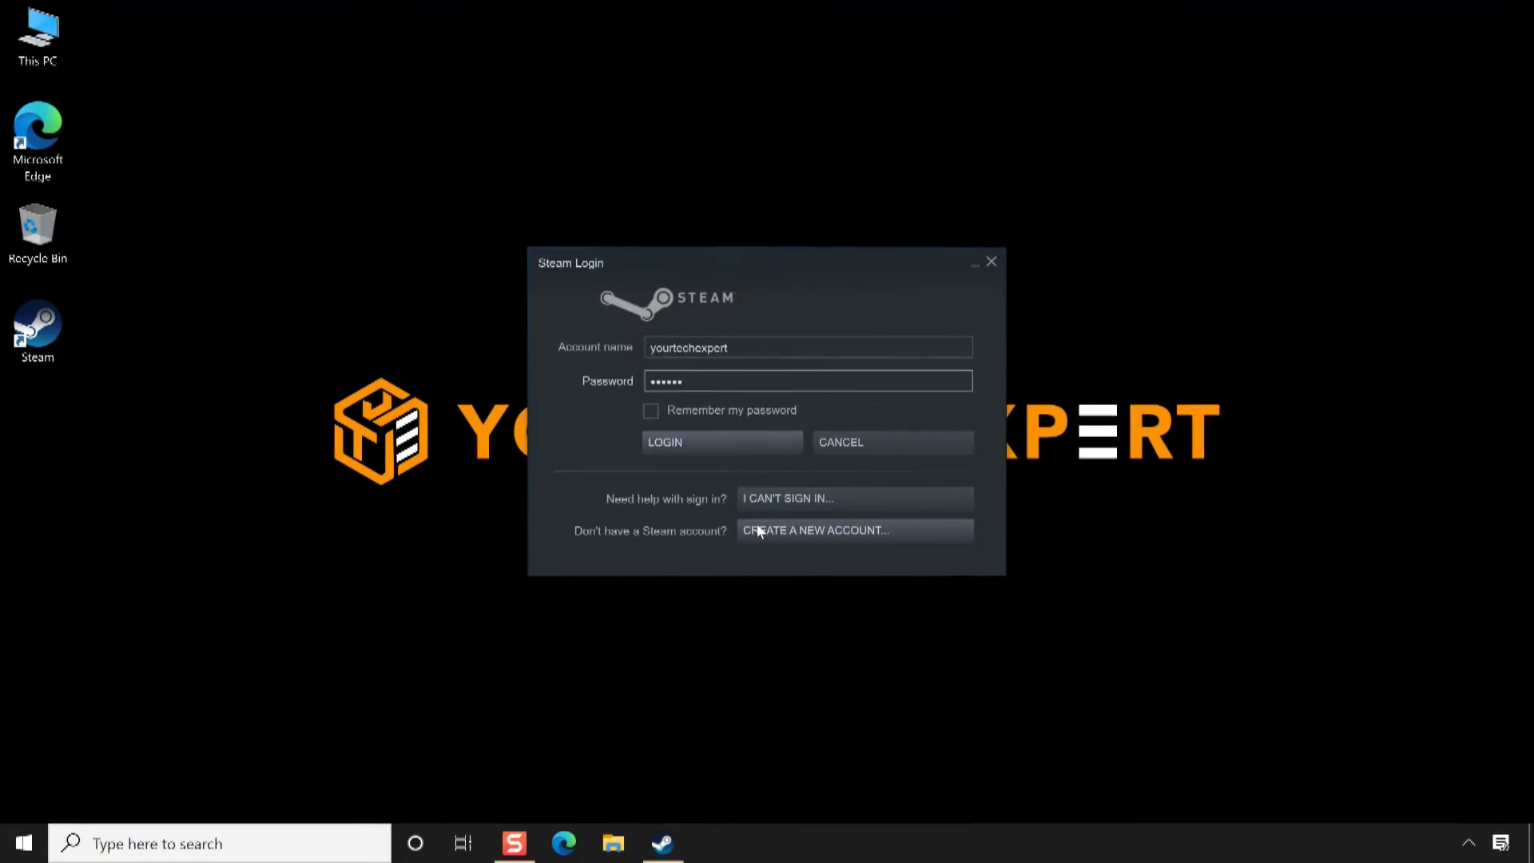
type("•••")
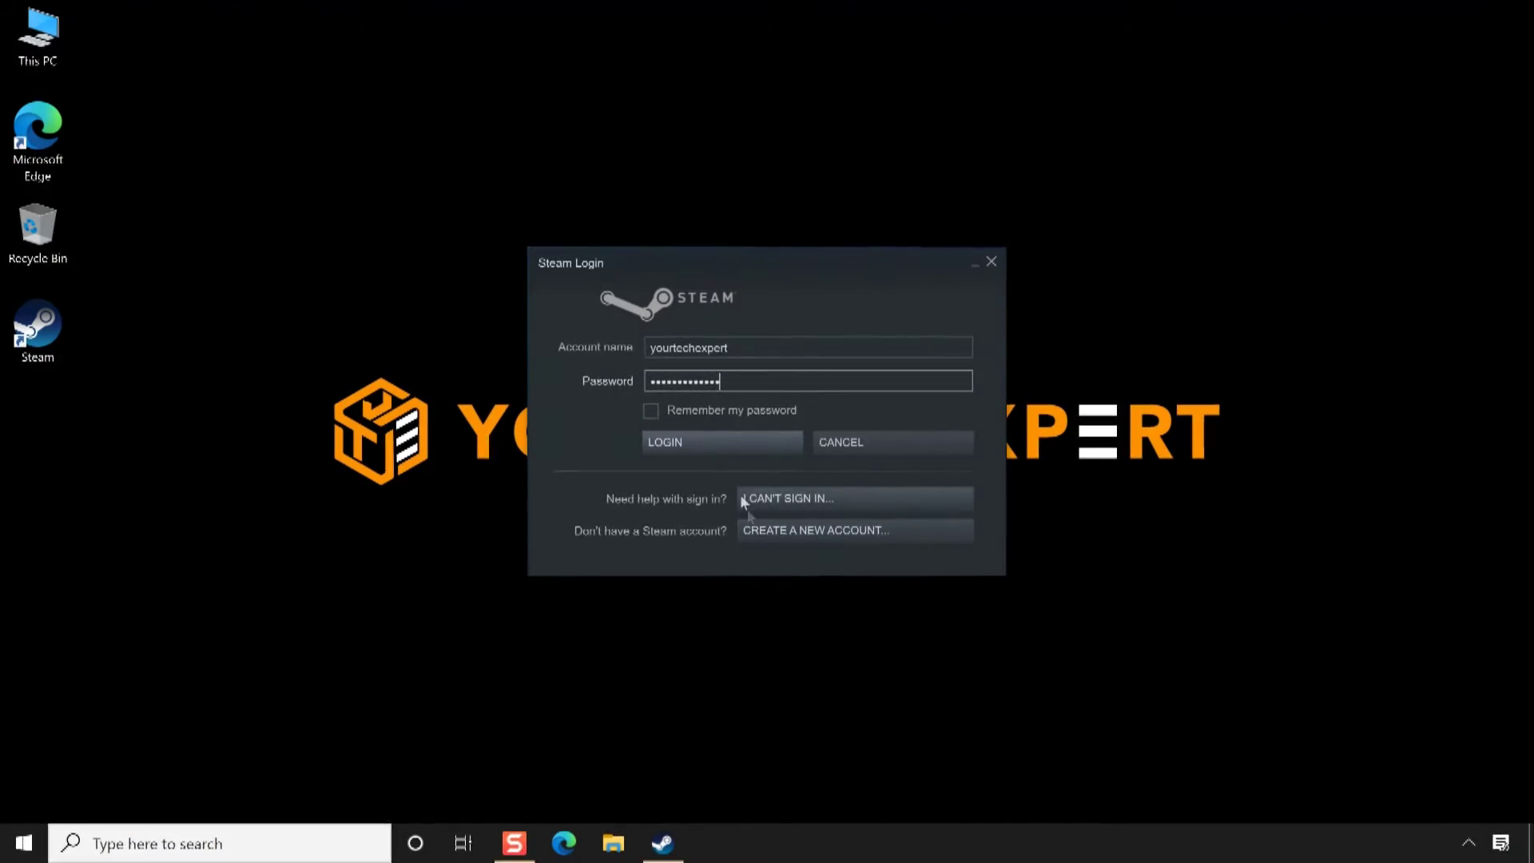
left_click(653, 409)
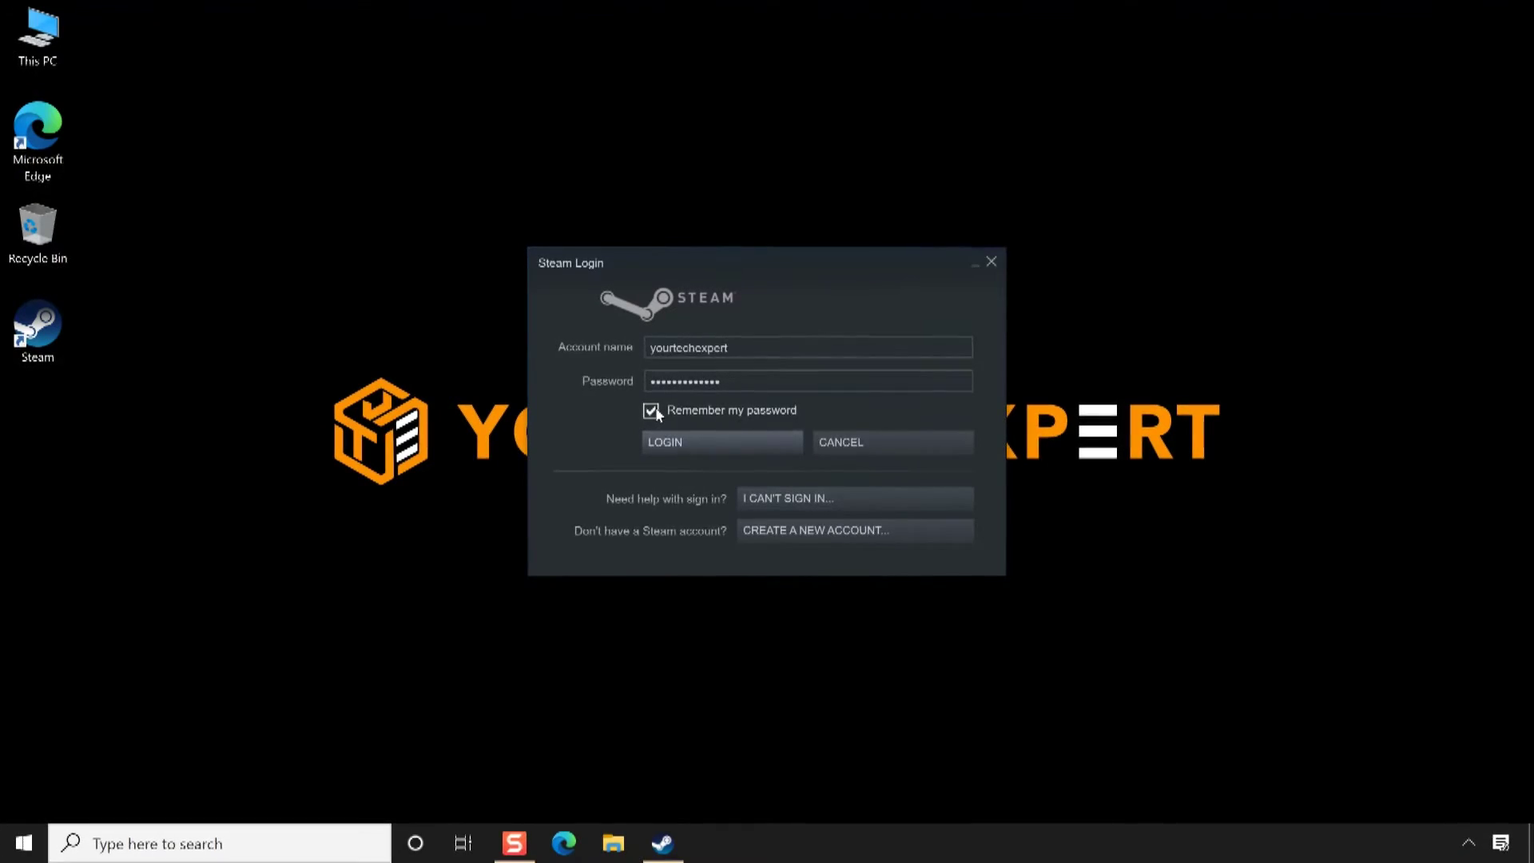
left_click(691, 446)
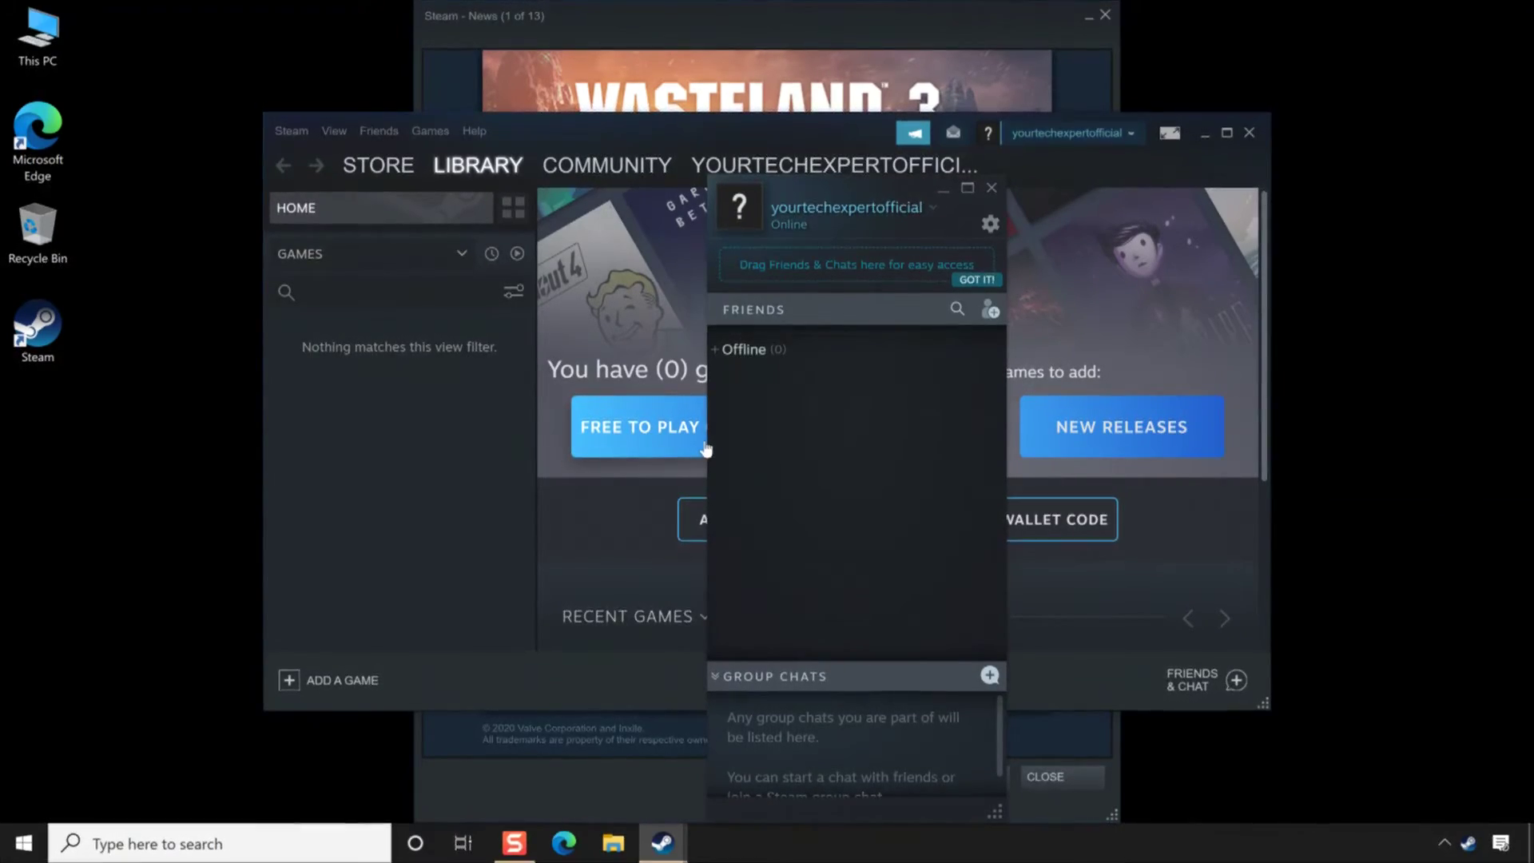
Close the Friends and News windows and maximize the Library showing 0 games
left_click(990, 189)
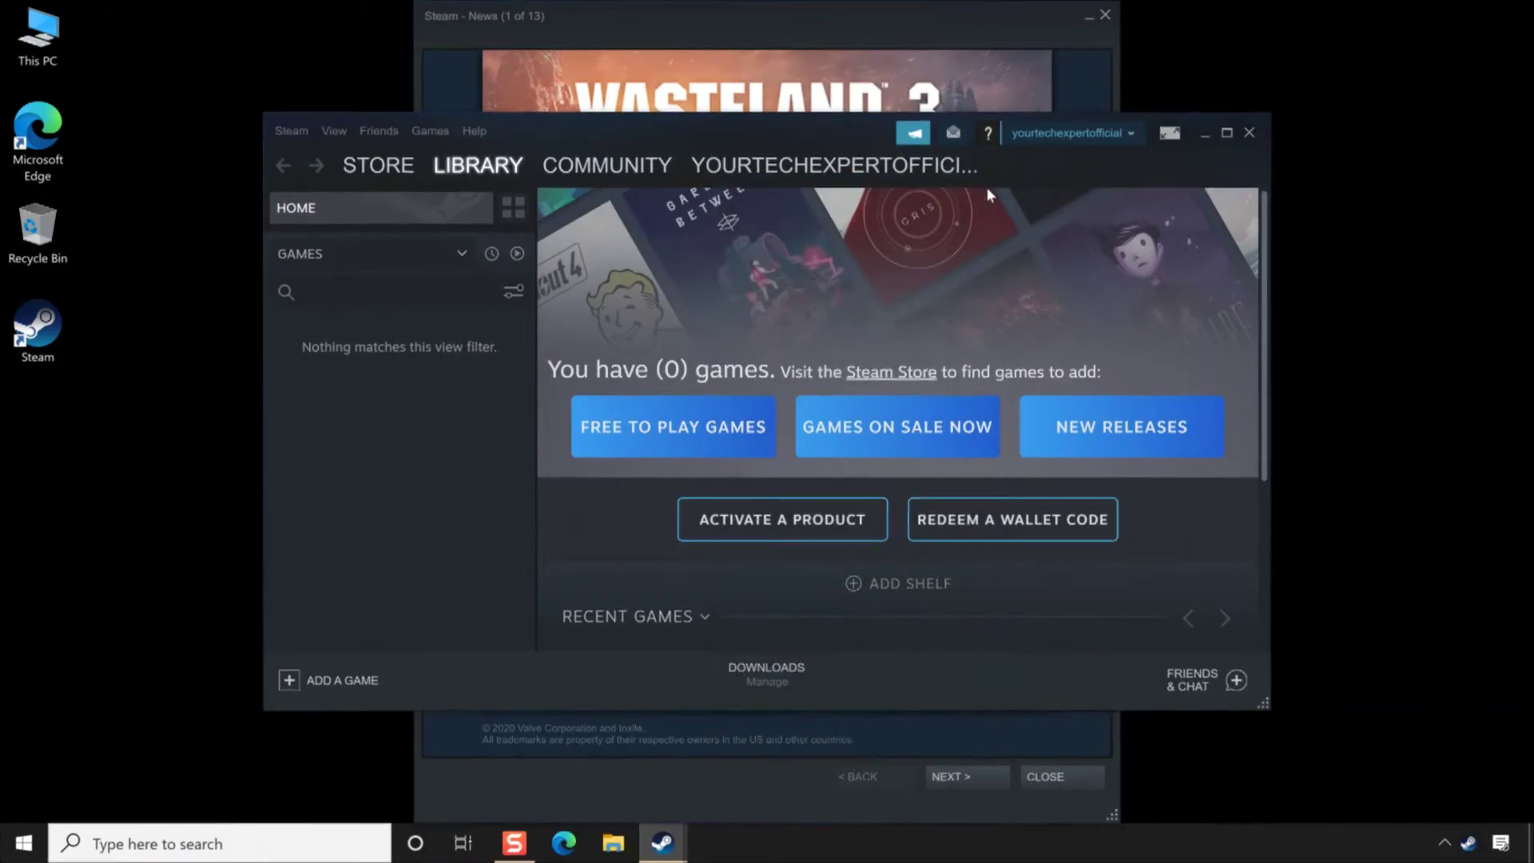
left_click(1104, 22)
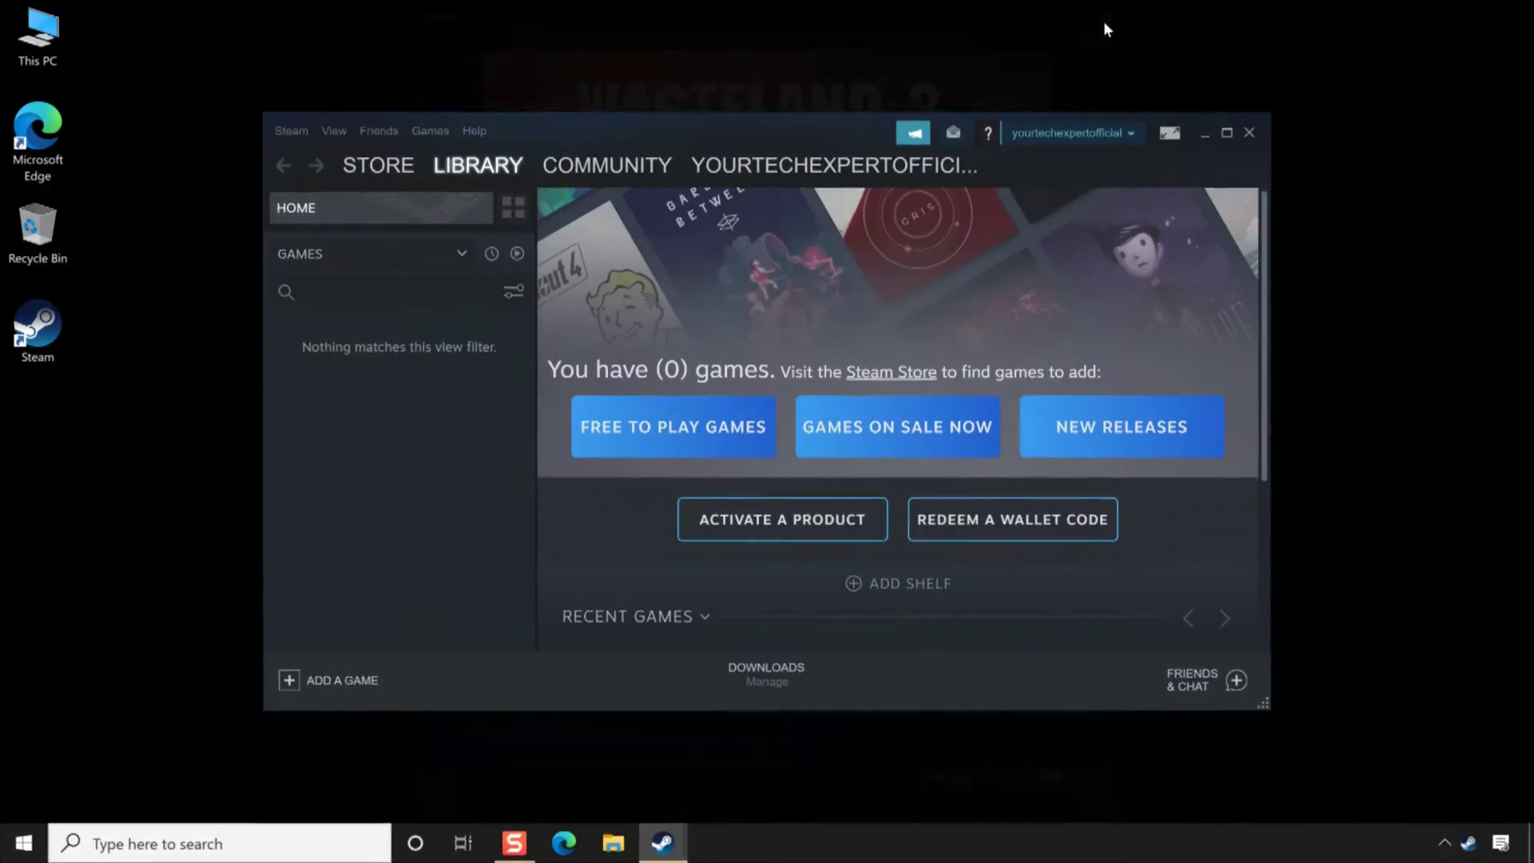
left_click(1227, 133)
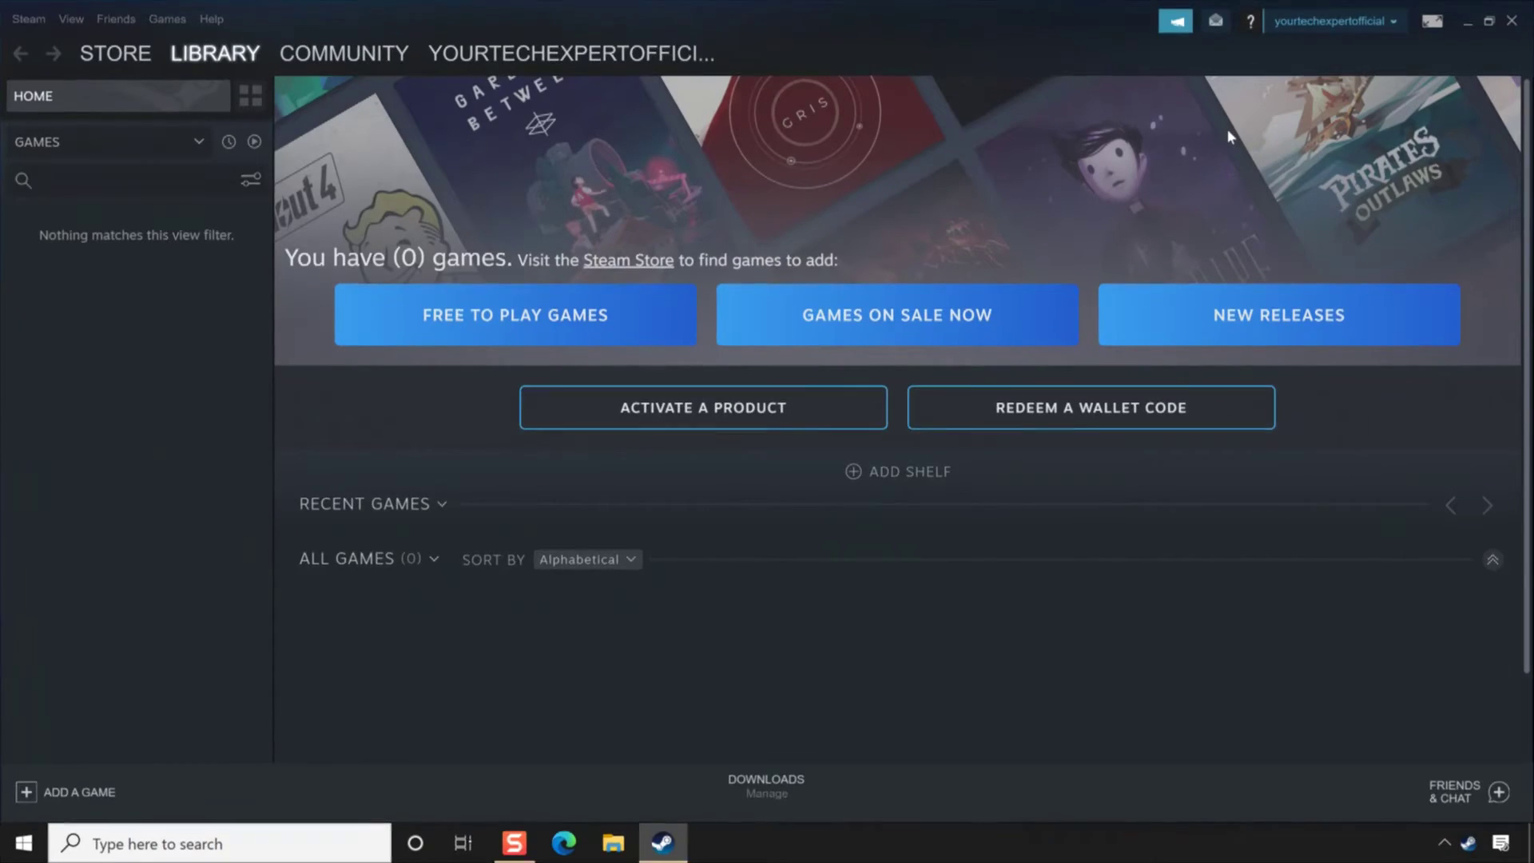